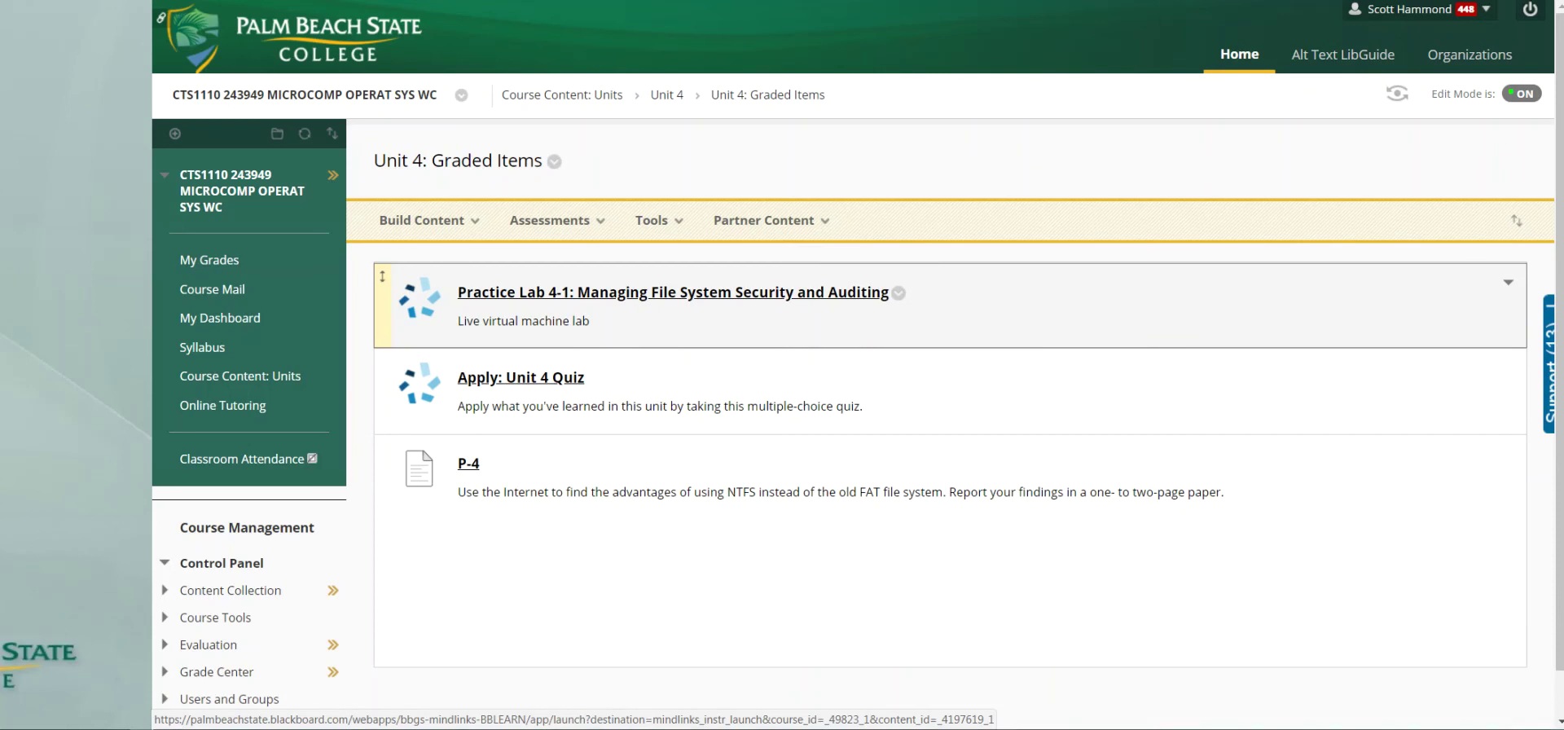
Open Practice Lab 4-1: Managing File System Security and Auditing and start the assignment
{"action": "left_click", "coordinate": [673, 291]}
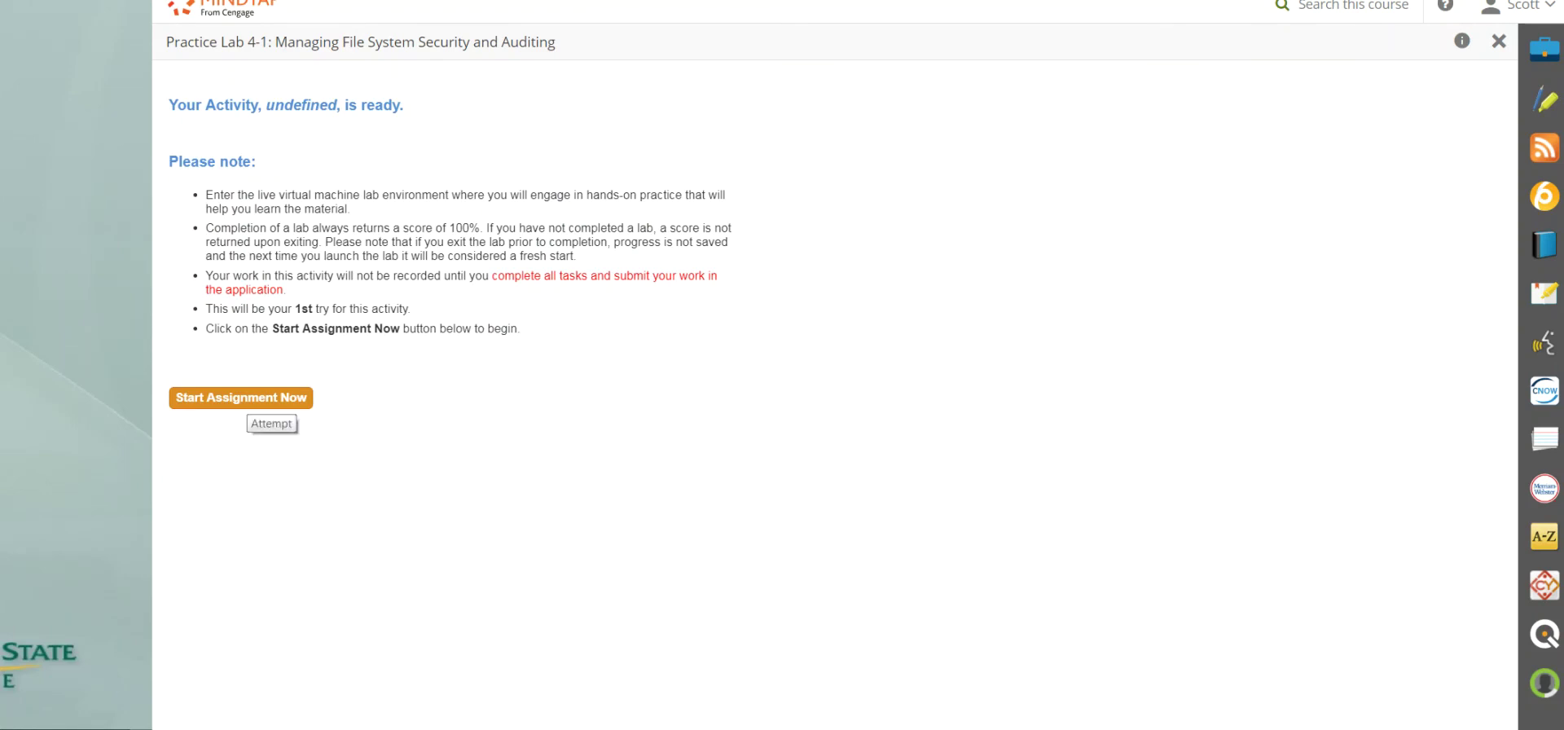
{"action": "left_click", "coordinate": [240, 398]}
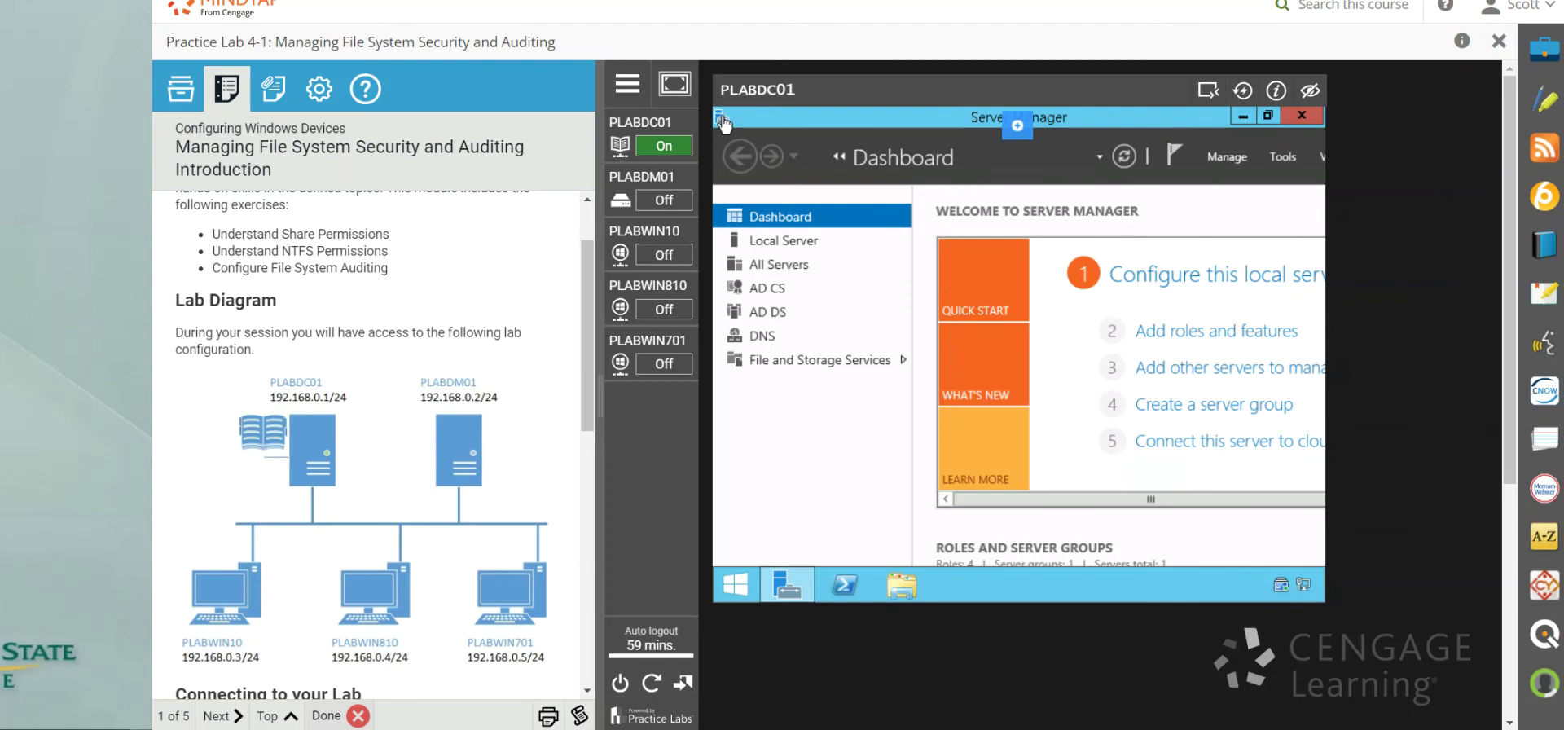
Check the power options of the PLABDM01, PLABWIN10, PLABWIN810 and PLABWIN701 machines and refresh the device state
{"action": "left_click", "coordinate": [621, 200]}
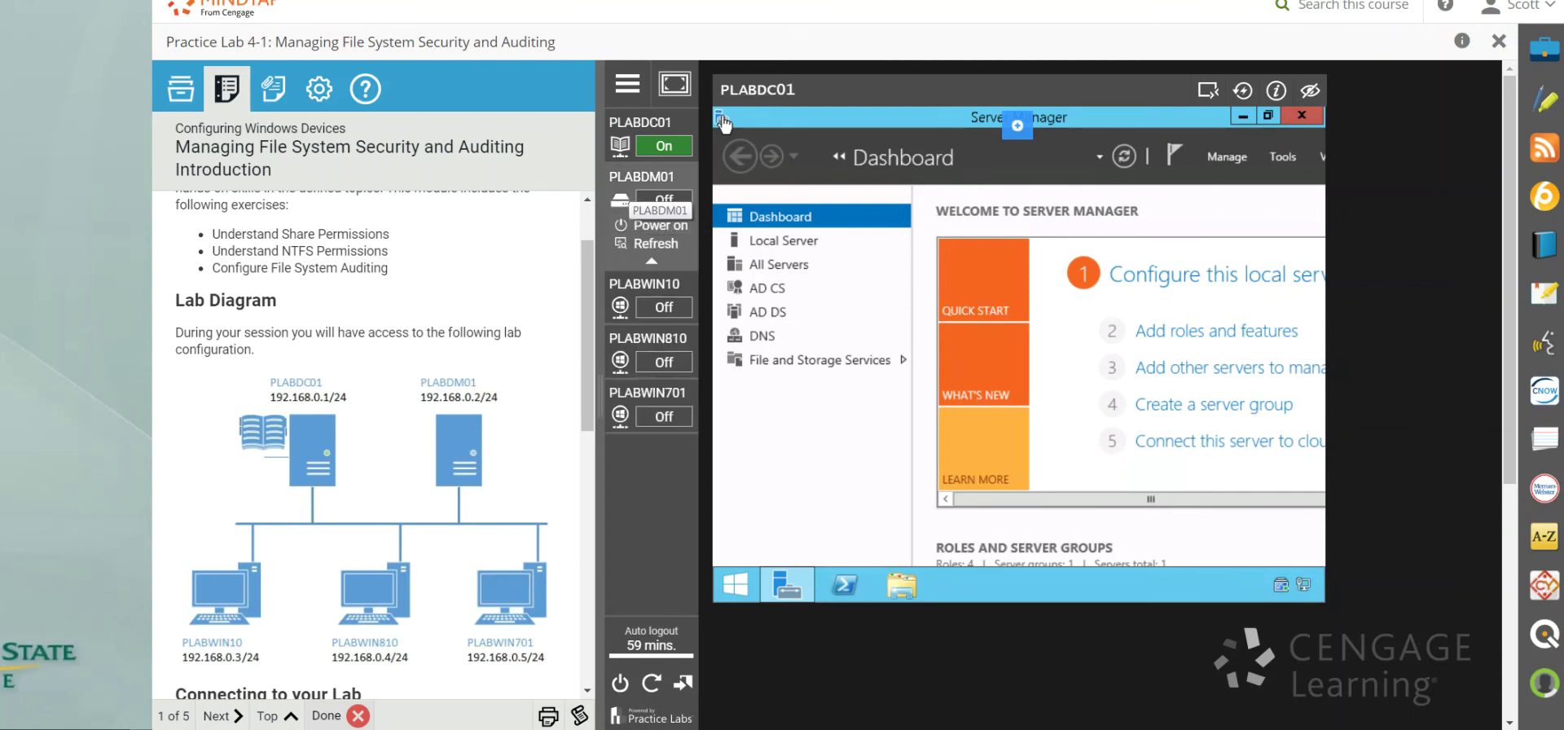
{"action": "left_click", "coordinate": [621, 307]}
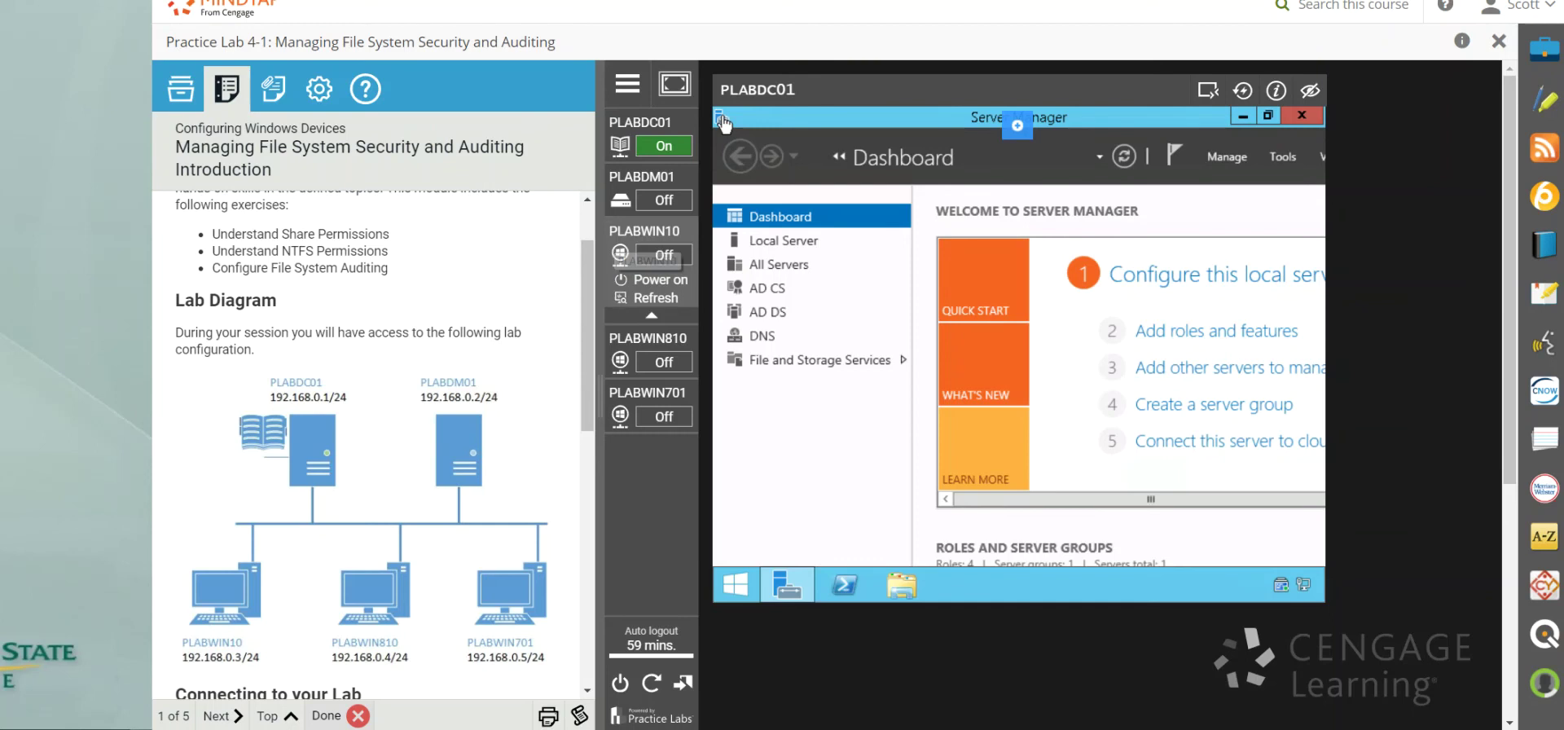
{"action": "left_click", "coordinate": [620, 361]}
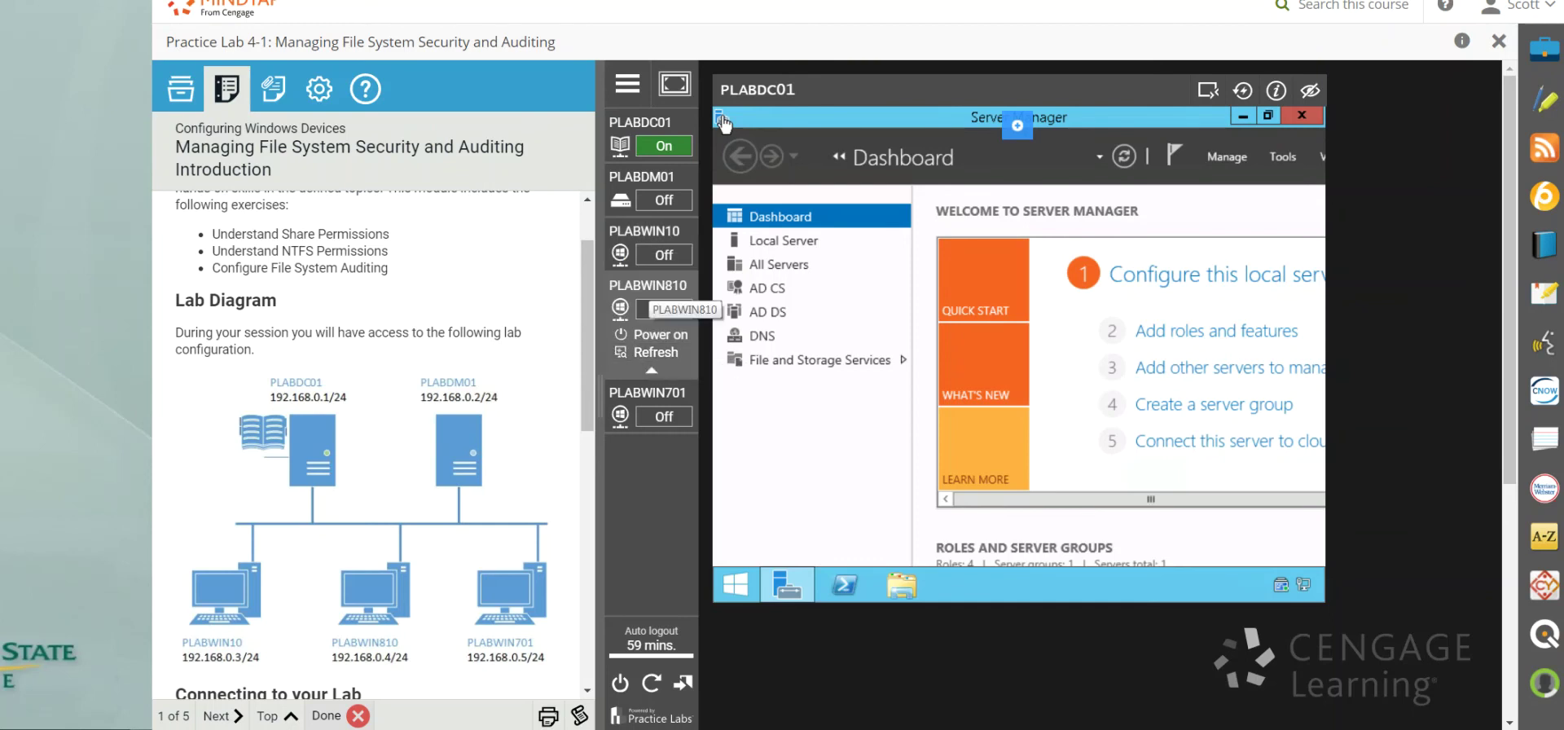
{"action": "left_click", "coordinate": [620, 414]}
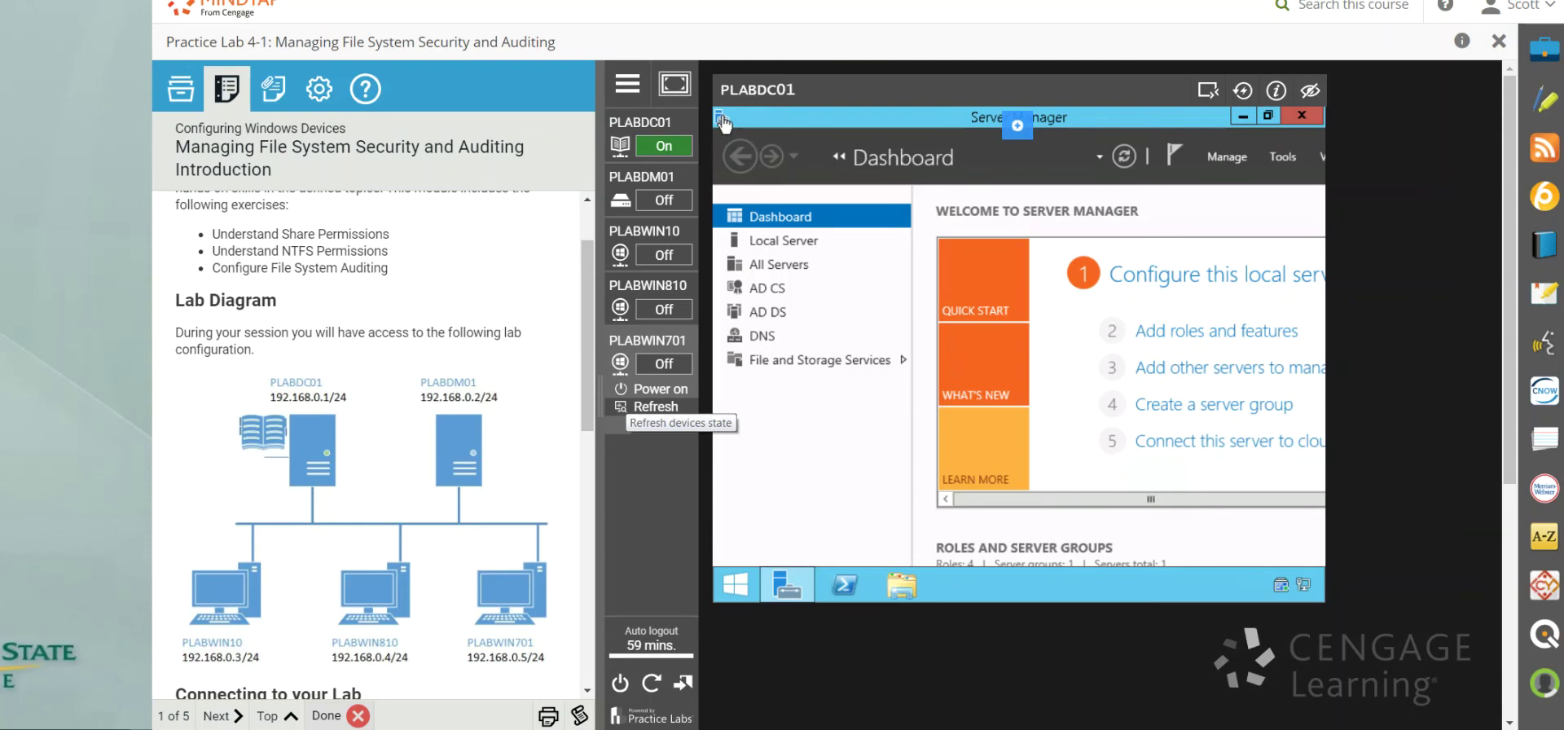
{"action": "left_click", "coordinate": [652, 406]}
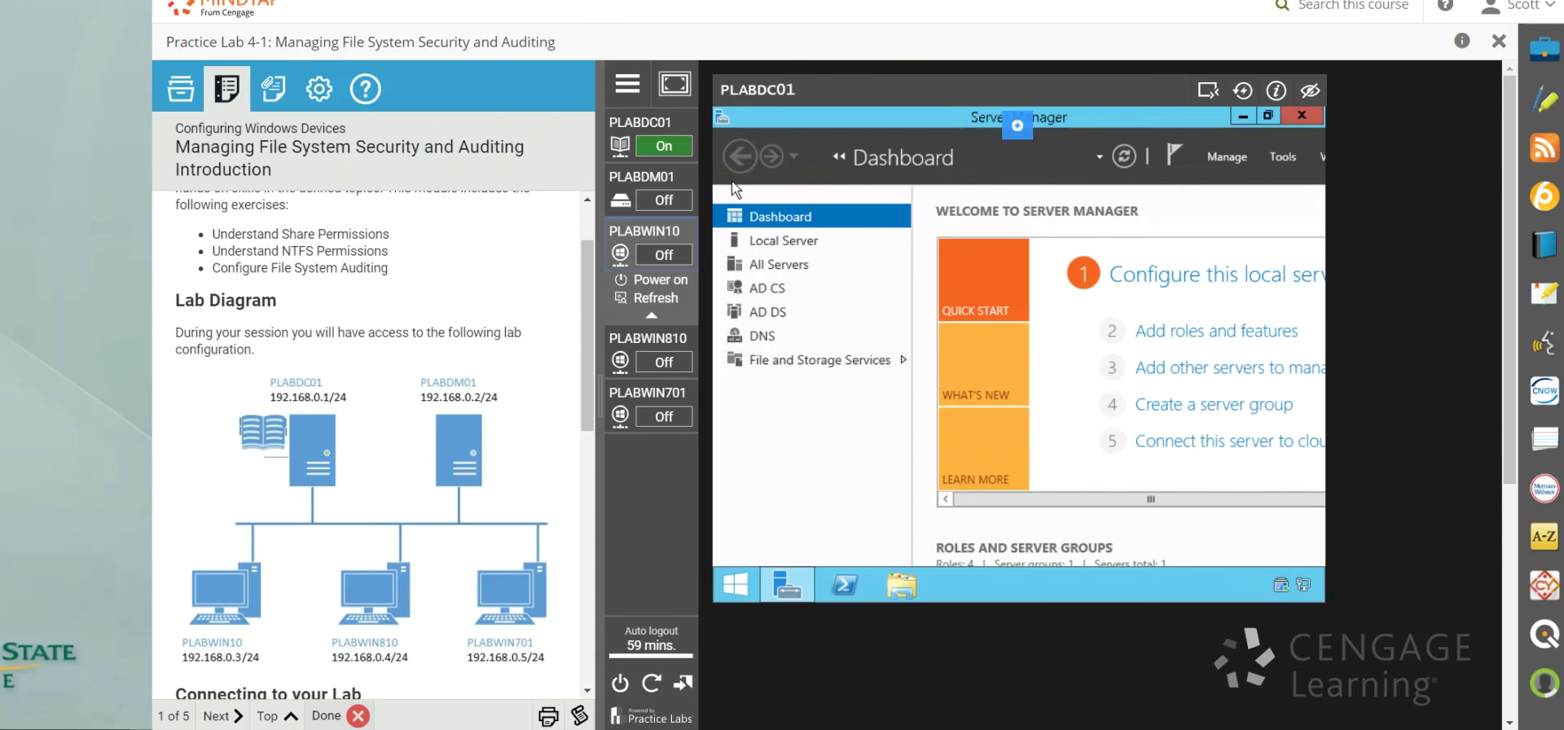
Power on the PLABWIN10 machine and power off PLABDC01
{"action": "left_click", "coordinate": [656, 279]}
{"action": "left_click", "coordinate": [664, 145]}
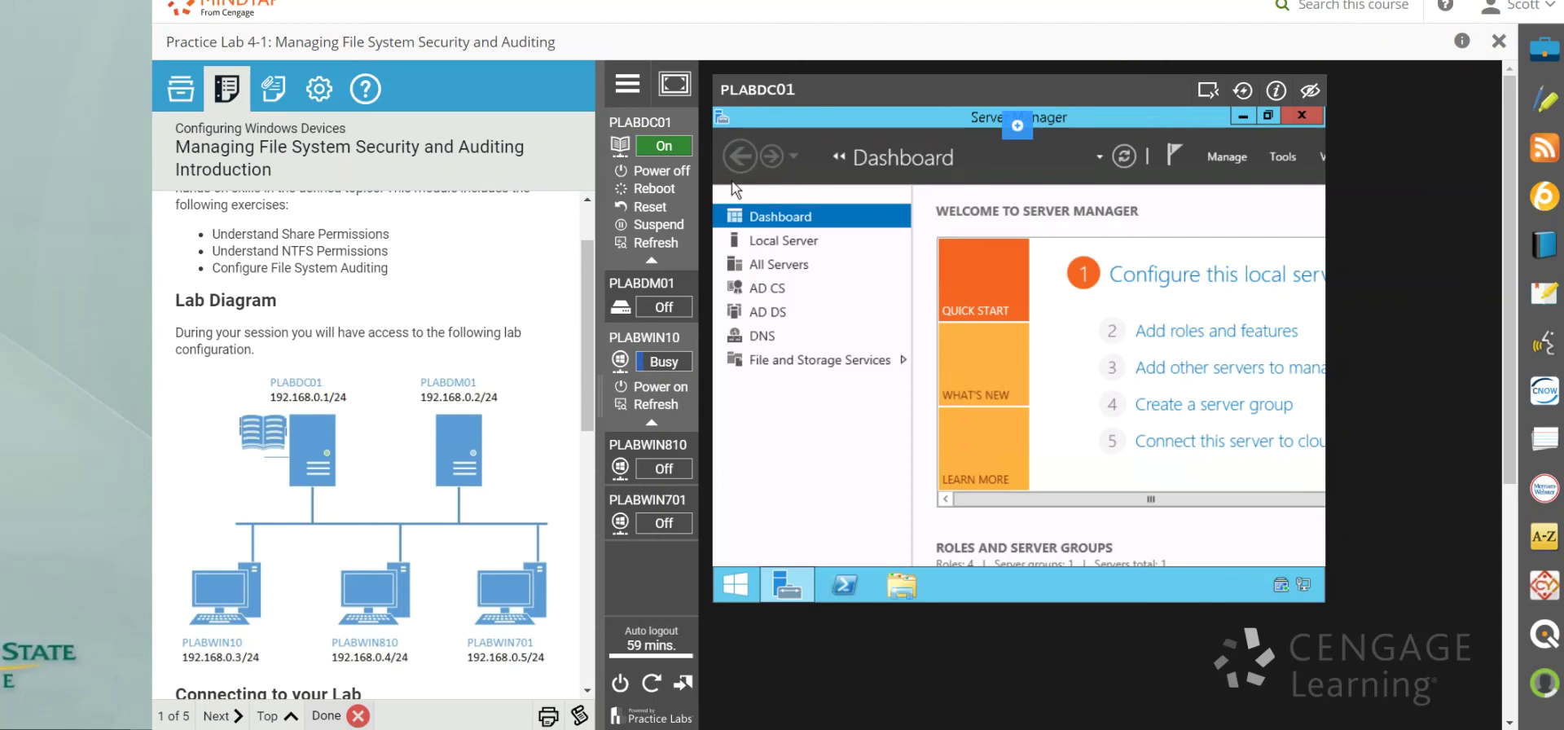
{"action": "left_click", "coordinate": [654, 188]}
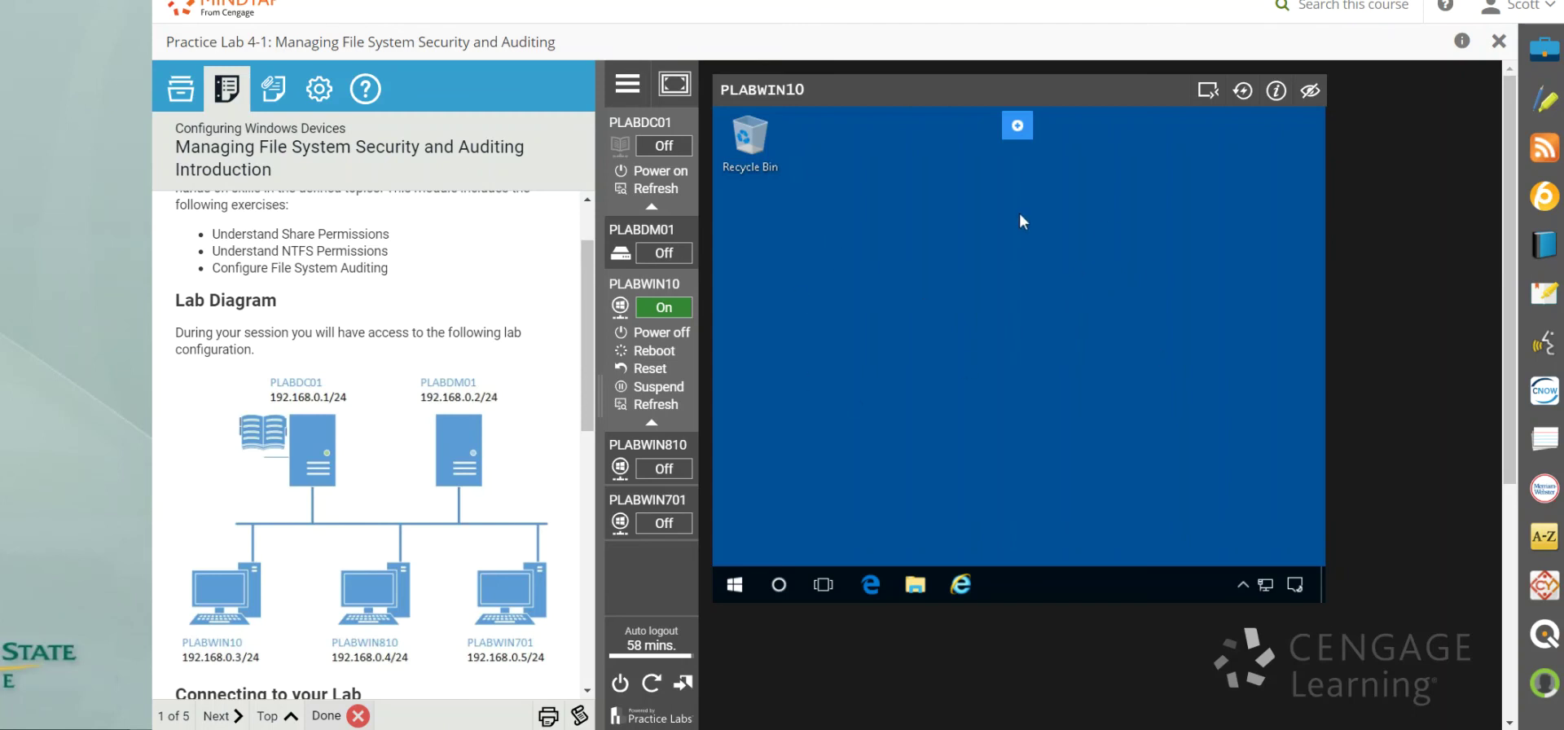
{"action": "left_click", "coordinate": [675, 83]}
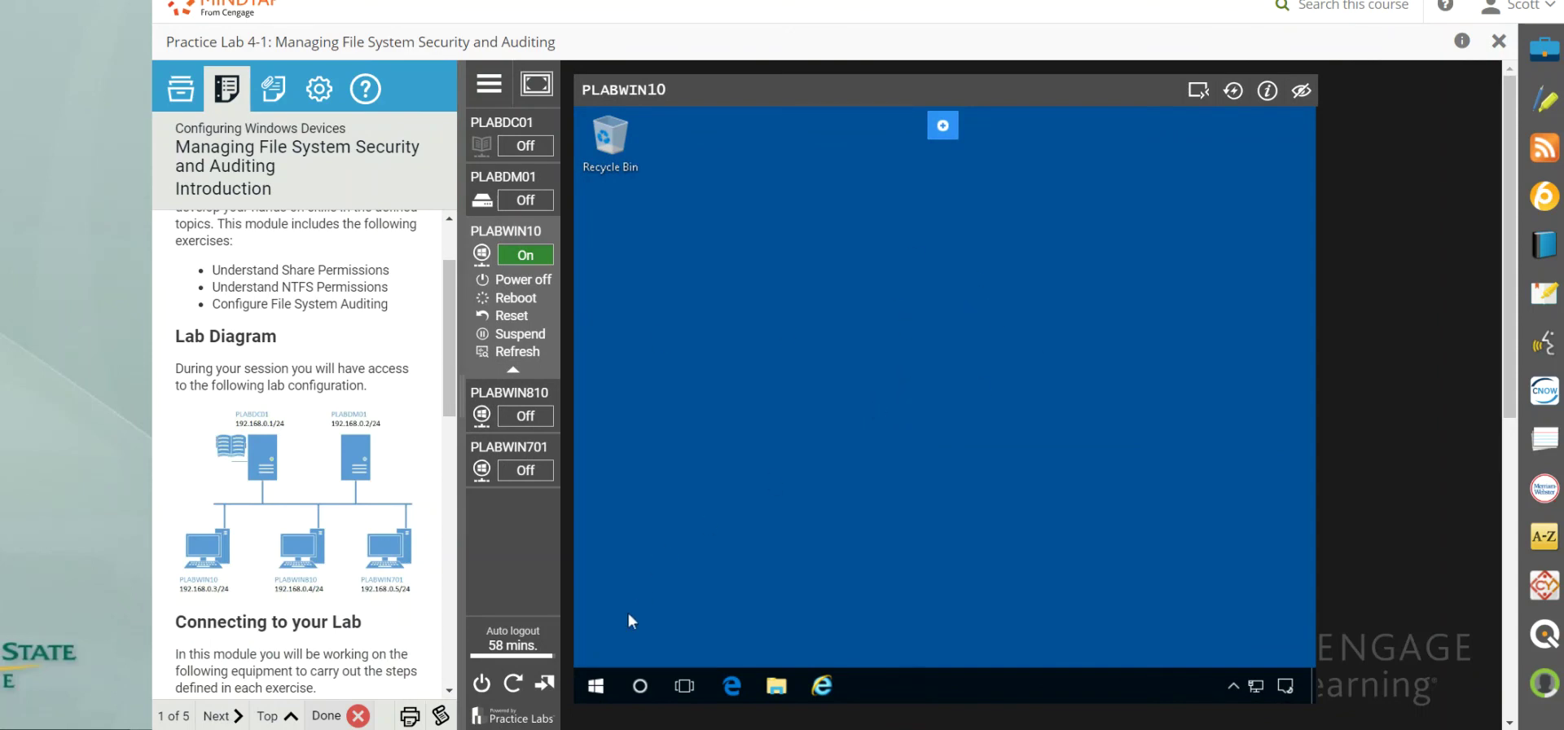
{"action": "left_click", "coordinate": [596, 687]}
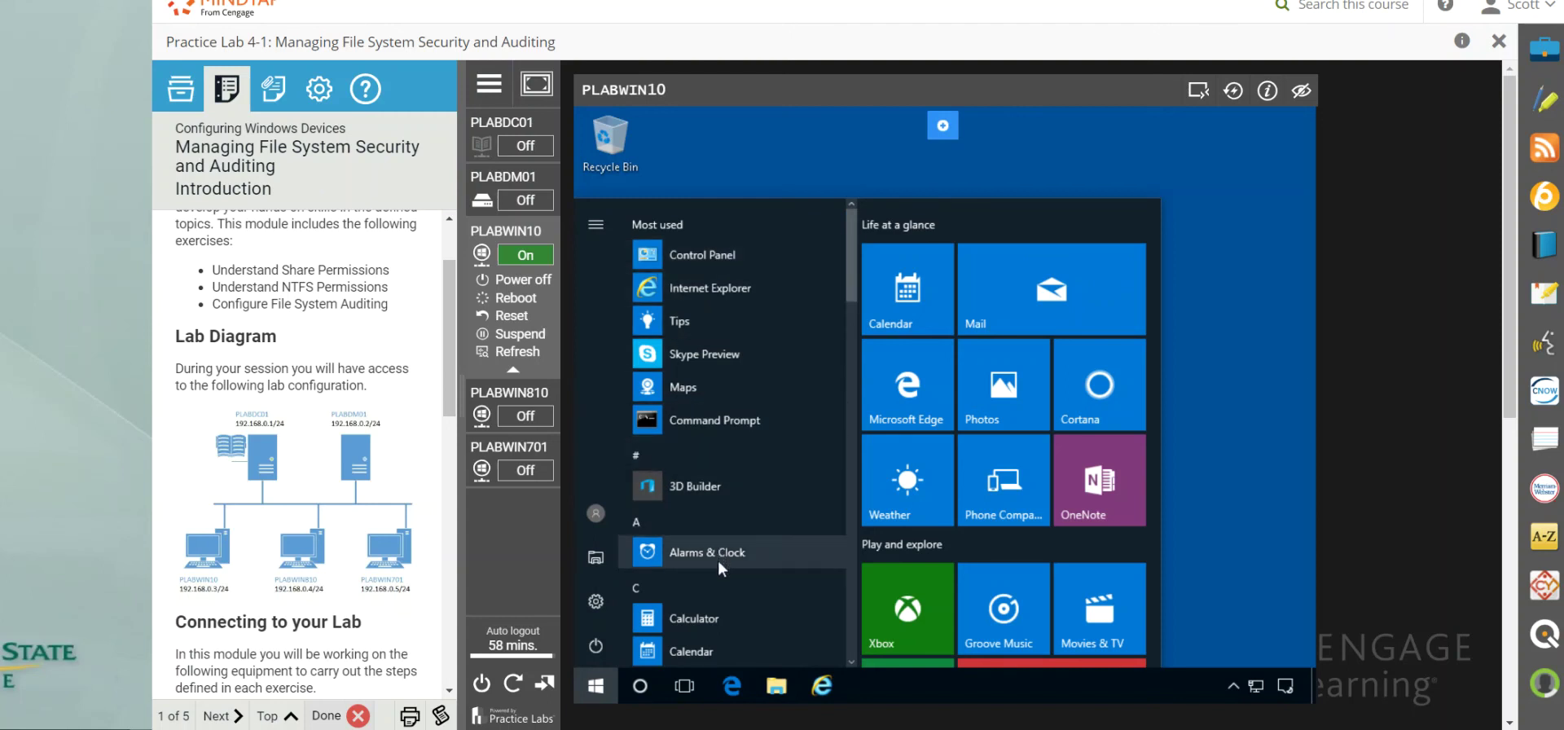
{"action": "left_click", "coordinate": [642, 689]}
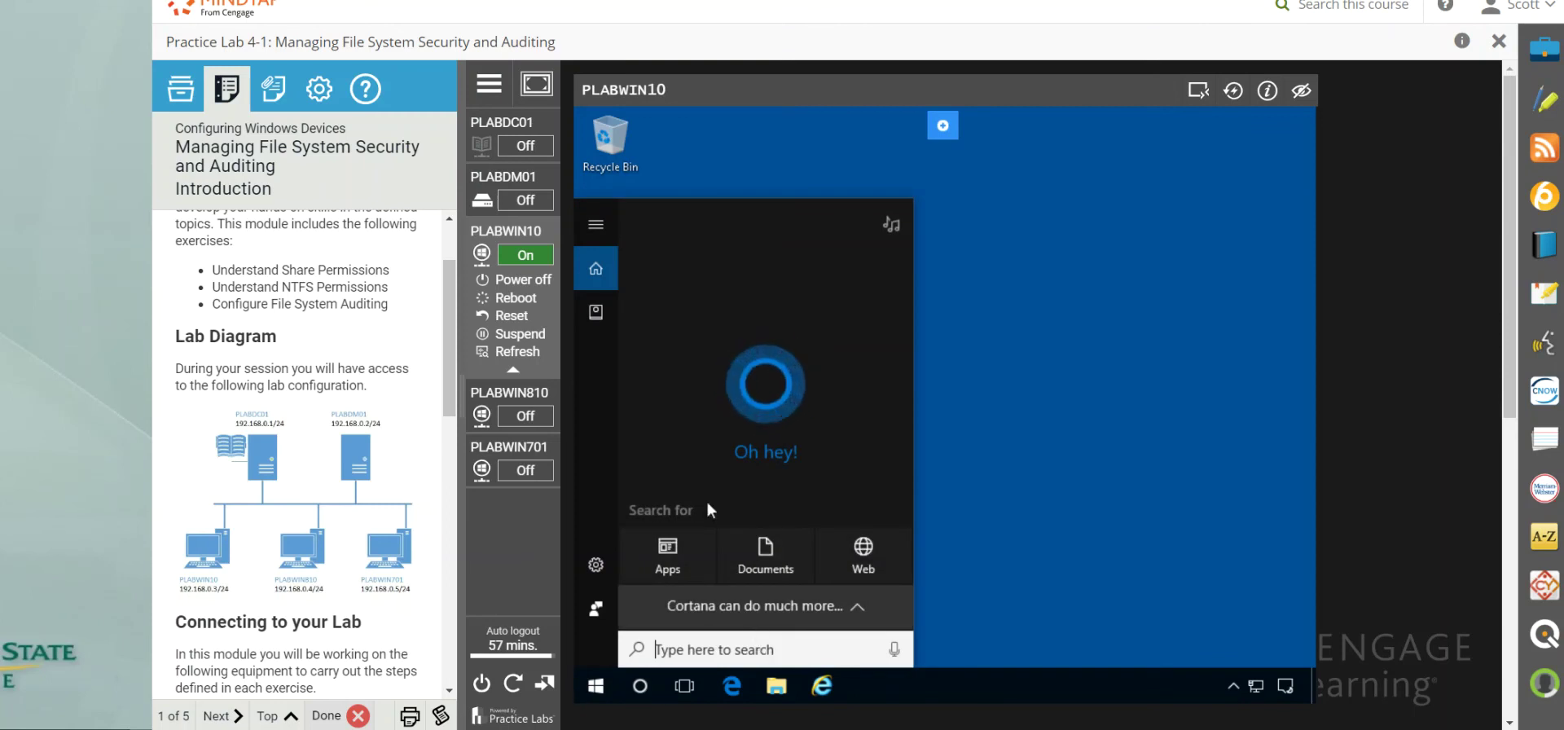
{"action": "left_click", "coordinate": [597, 686]}
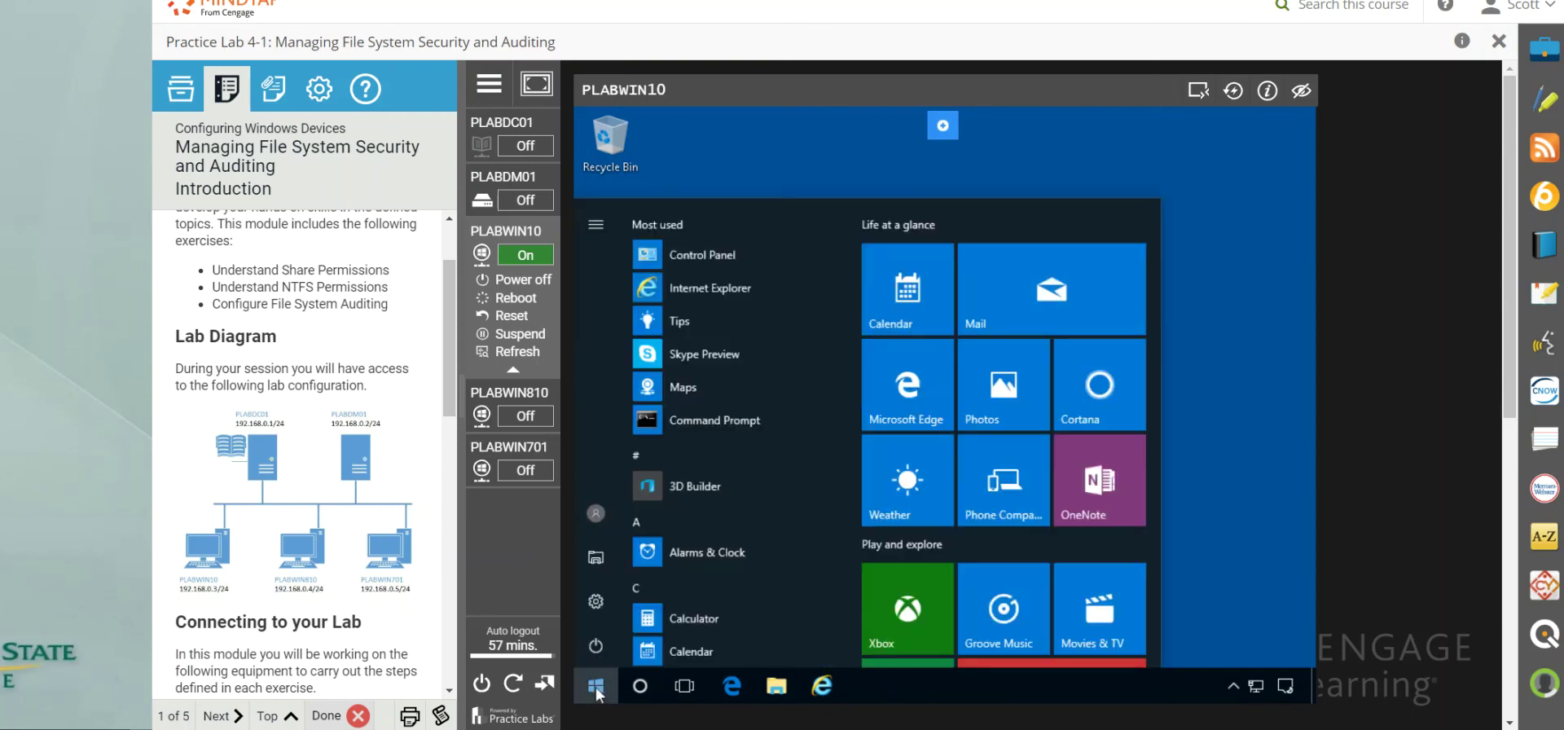
Search Windows for "control", view the Control Panel categories, and close Control Panel
{"action": "left_click", "coordinate": [641, 687]}
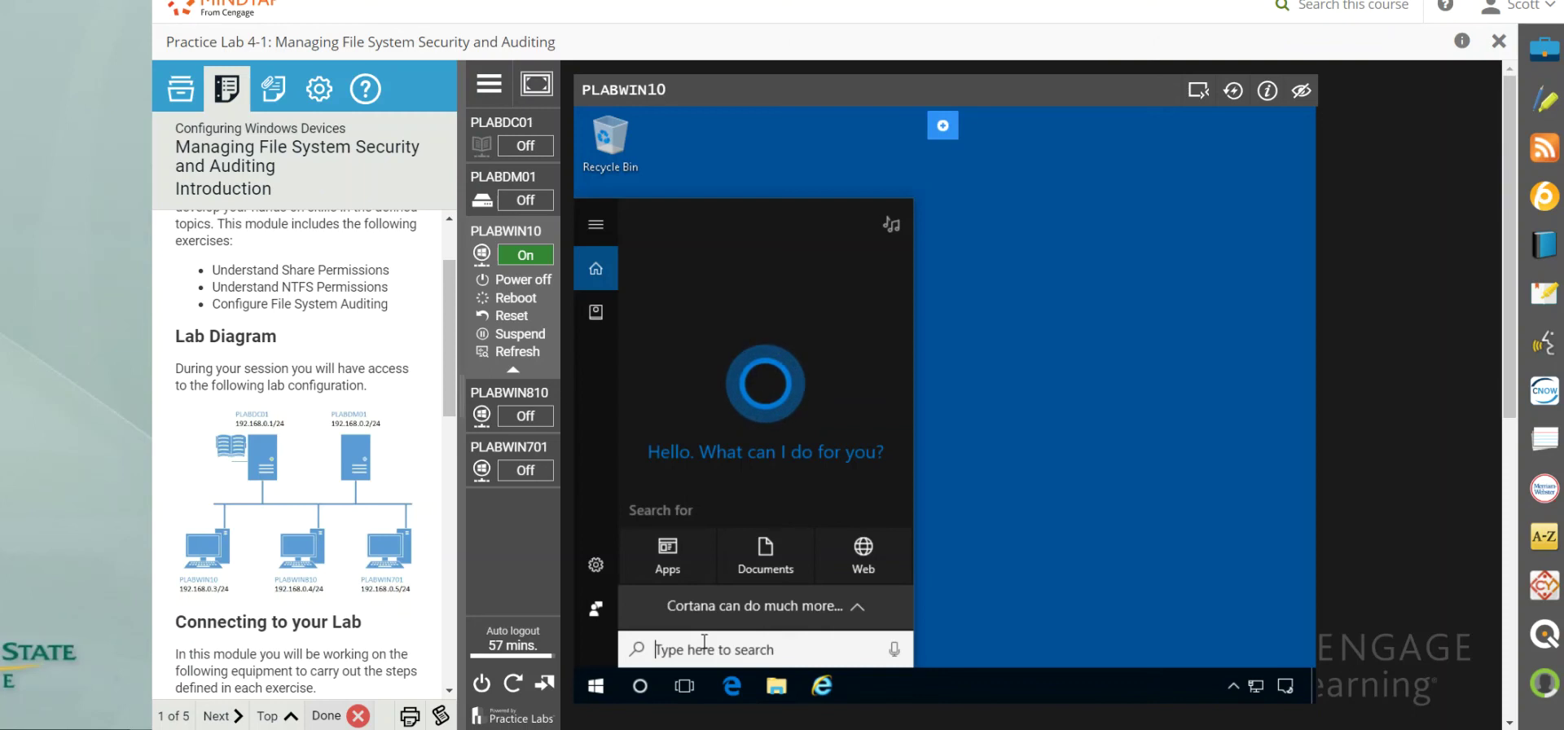
{"action": "type", "text": "c"}
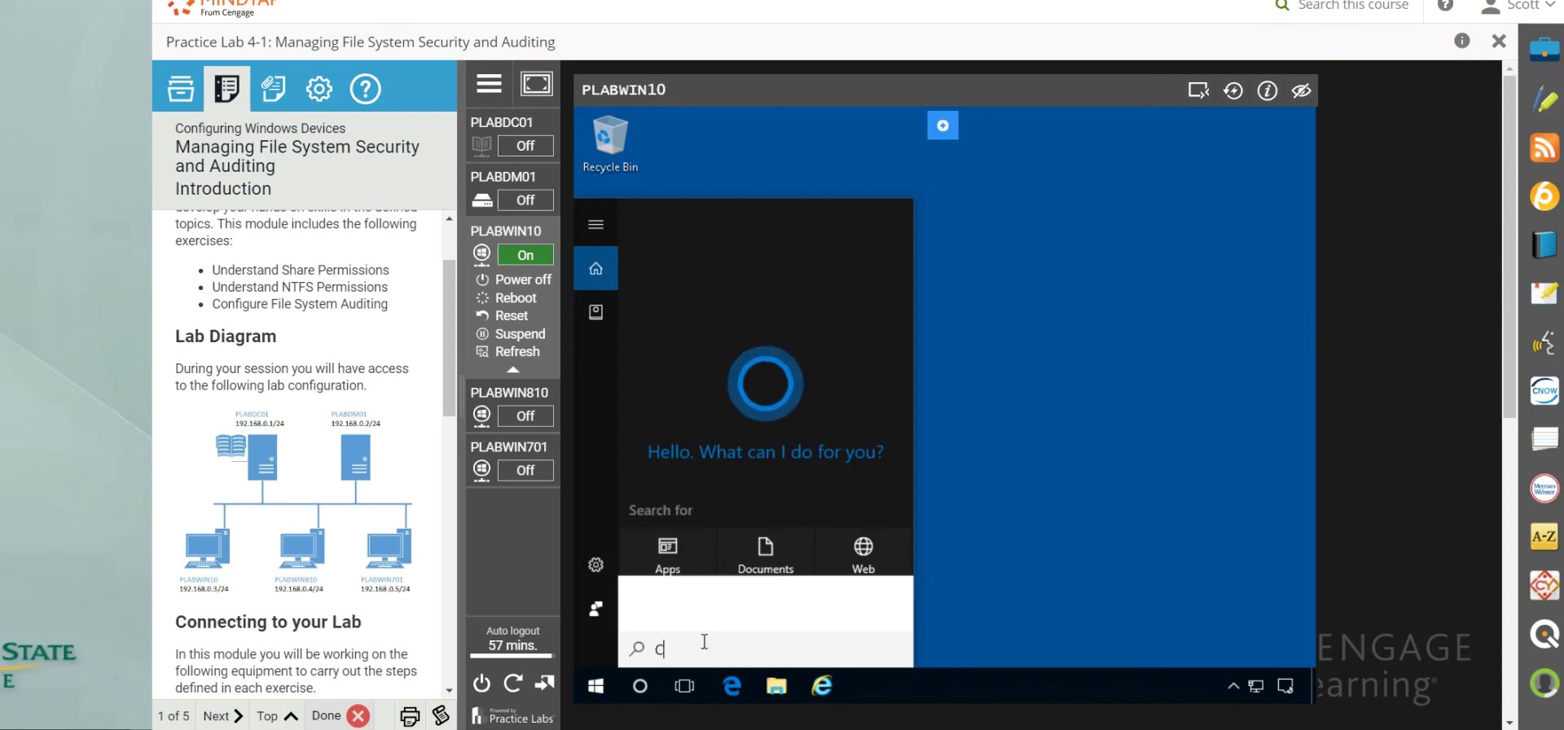
{"action": "type", "text": "ontrol"}
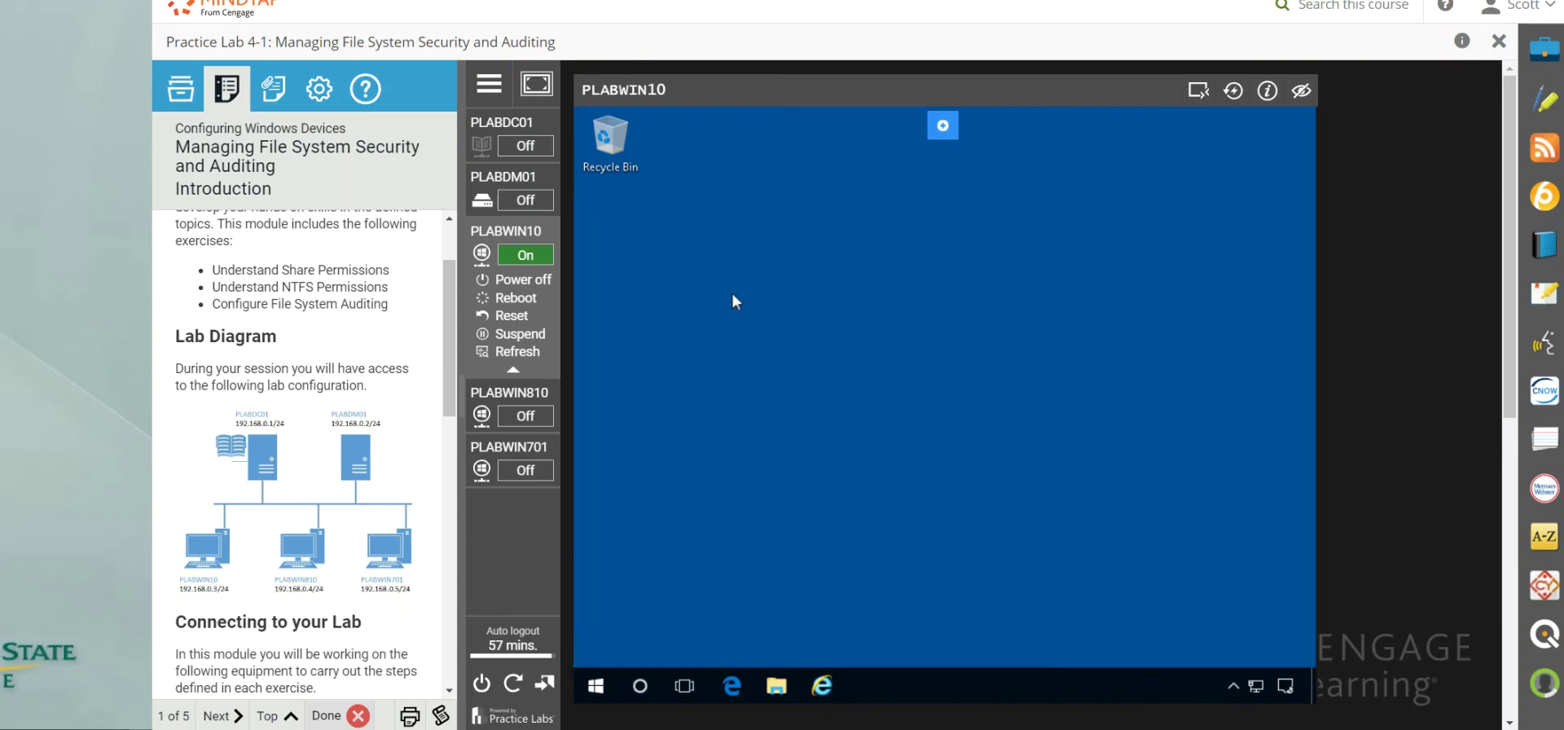
{"action": "left_click", "coordinate": [735, 302]}
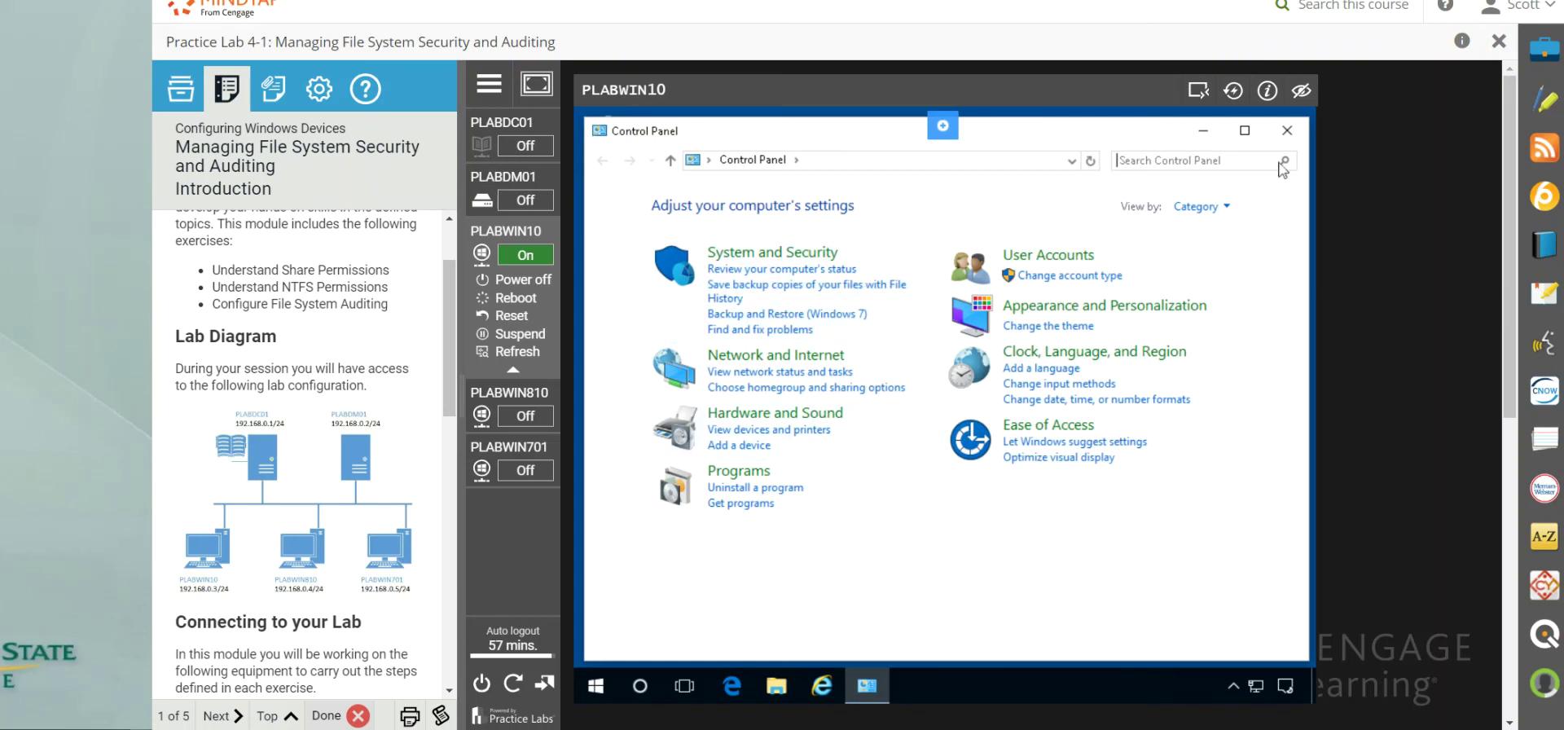
{"action": "left_click", "coordinate": [1287, 130]}
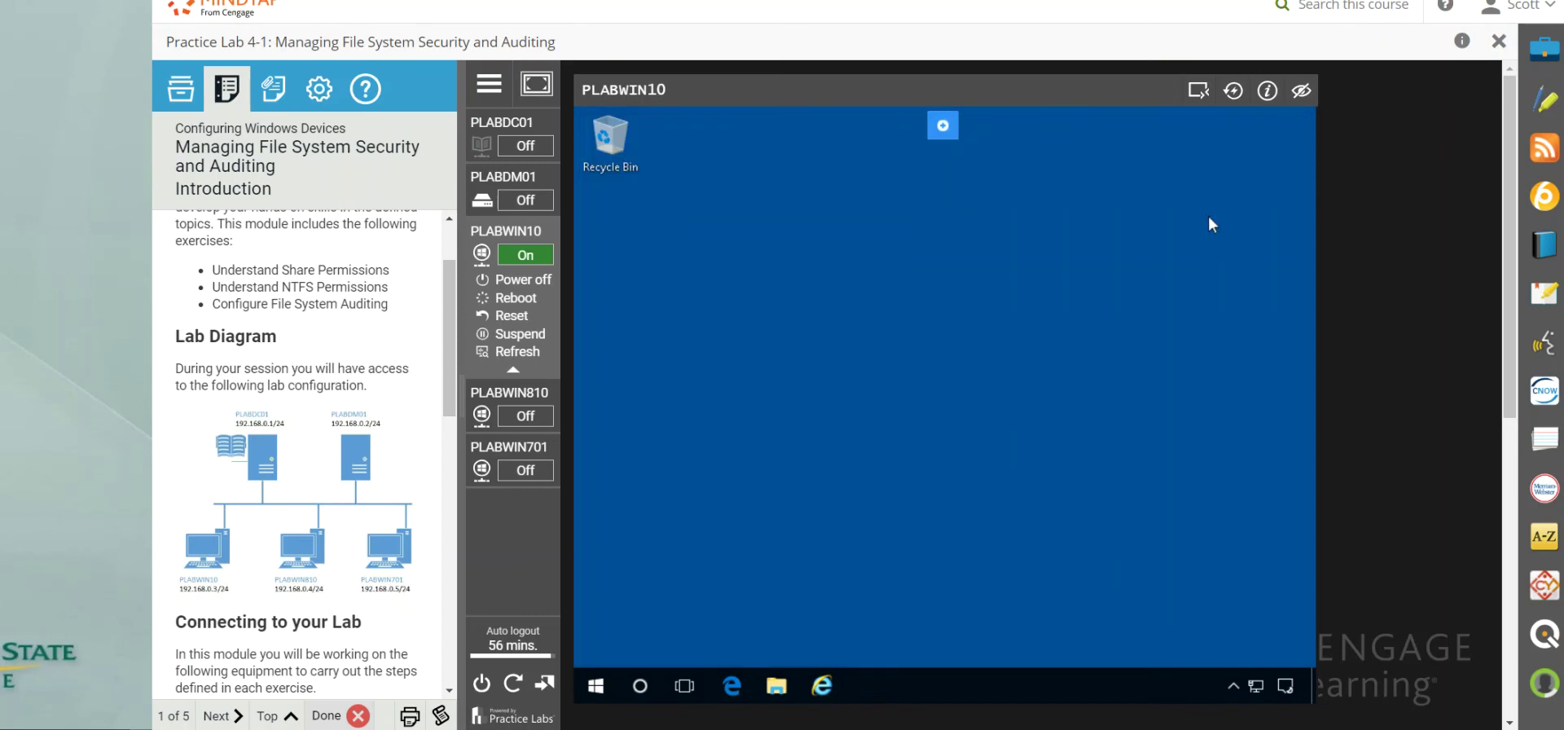
Search Windows for "add windows" and open Turn Windows features on or off
{"action": "left_click", "coordinate": [639, 689]}
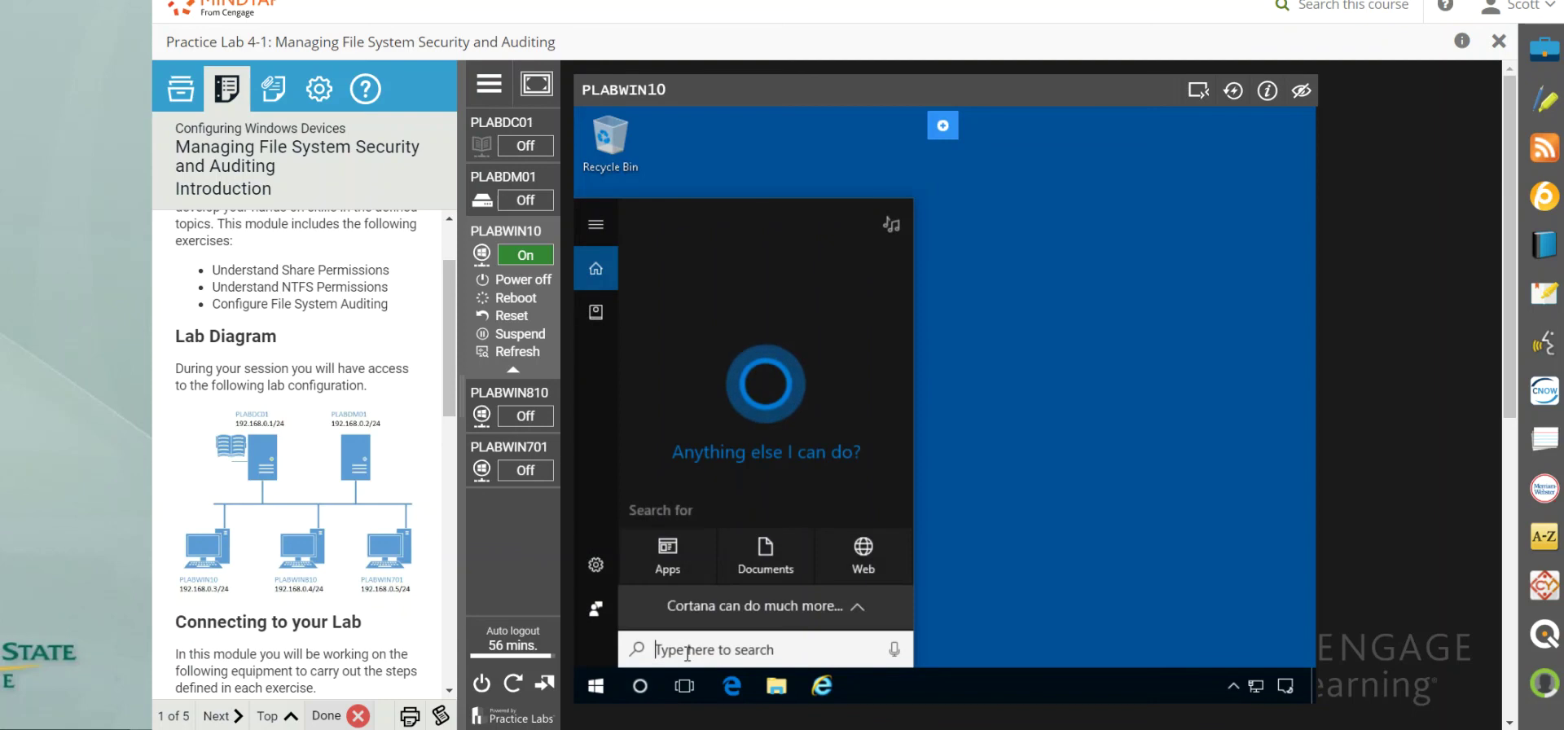
{"action": "type", "text": "add"}
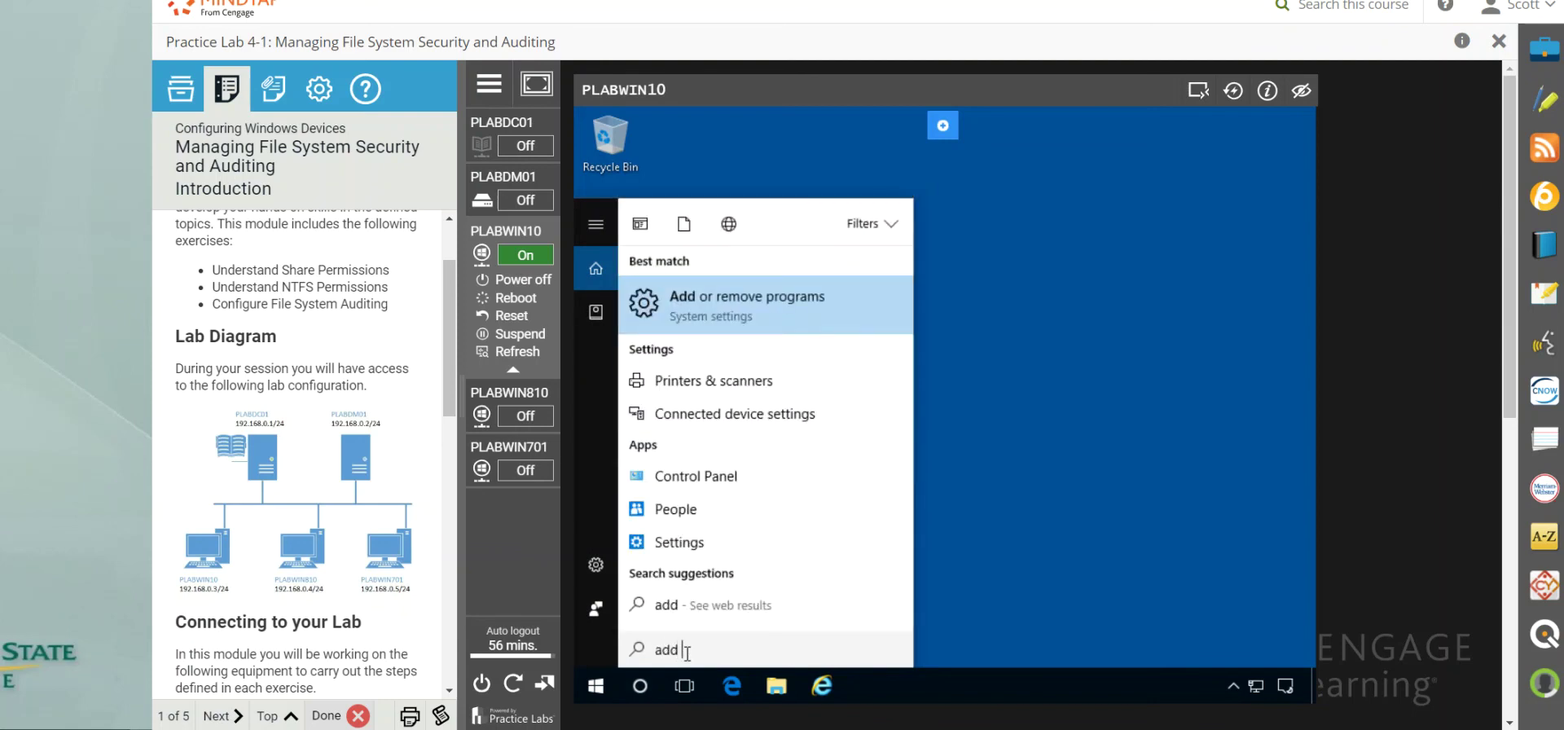
{"action": "type", "text": " w"}
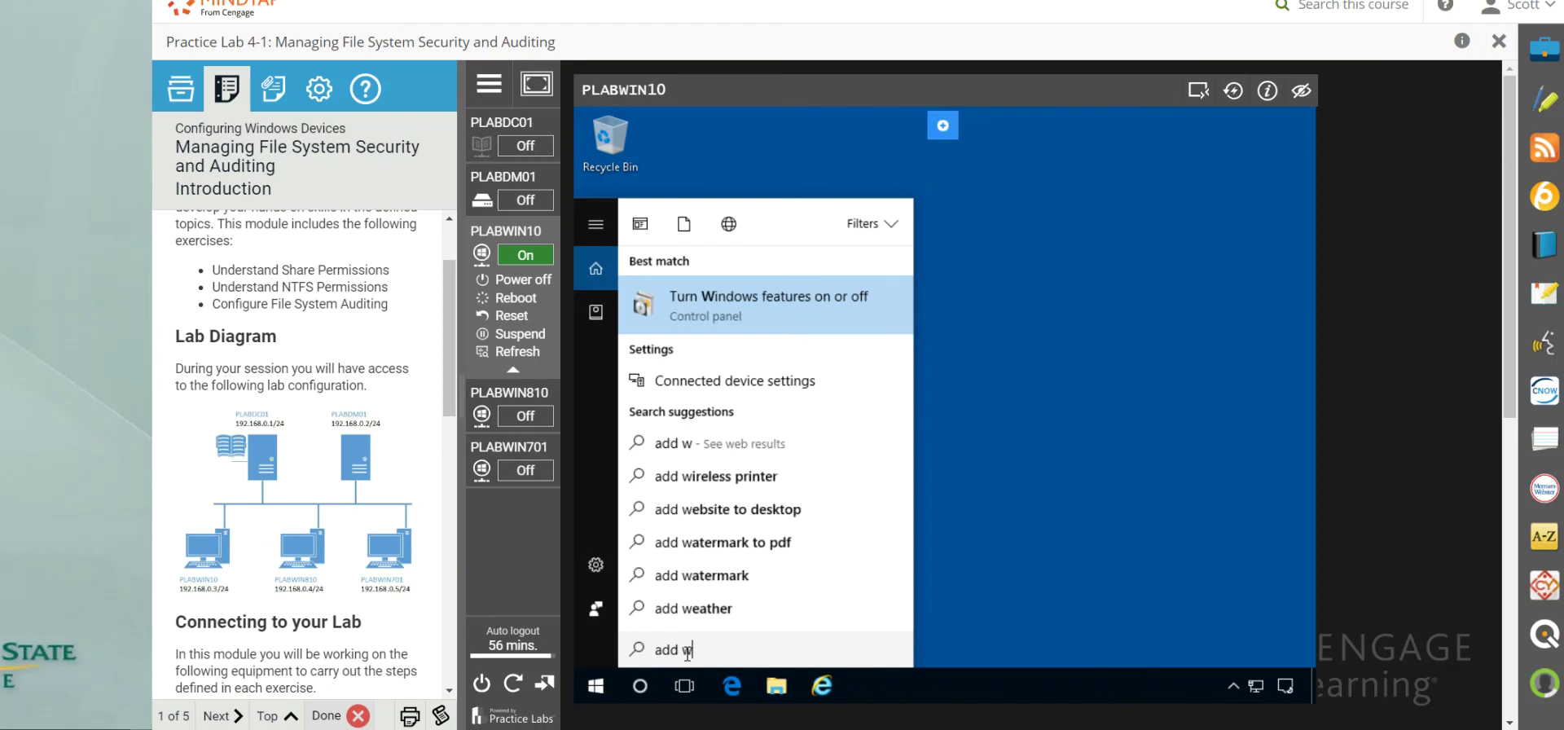
{"action": "type", "text": "indows"}
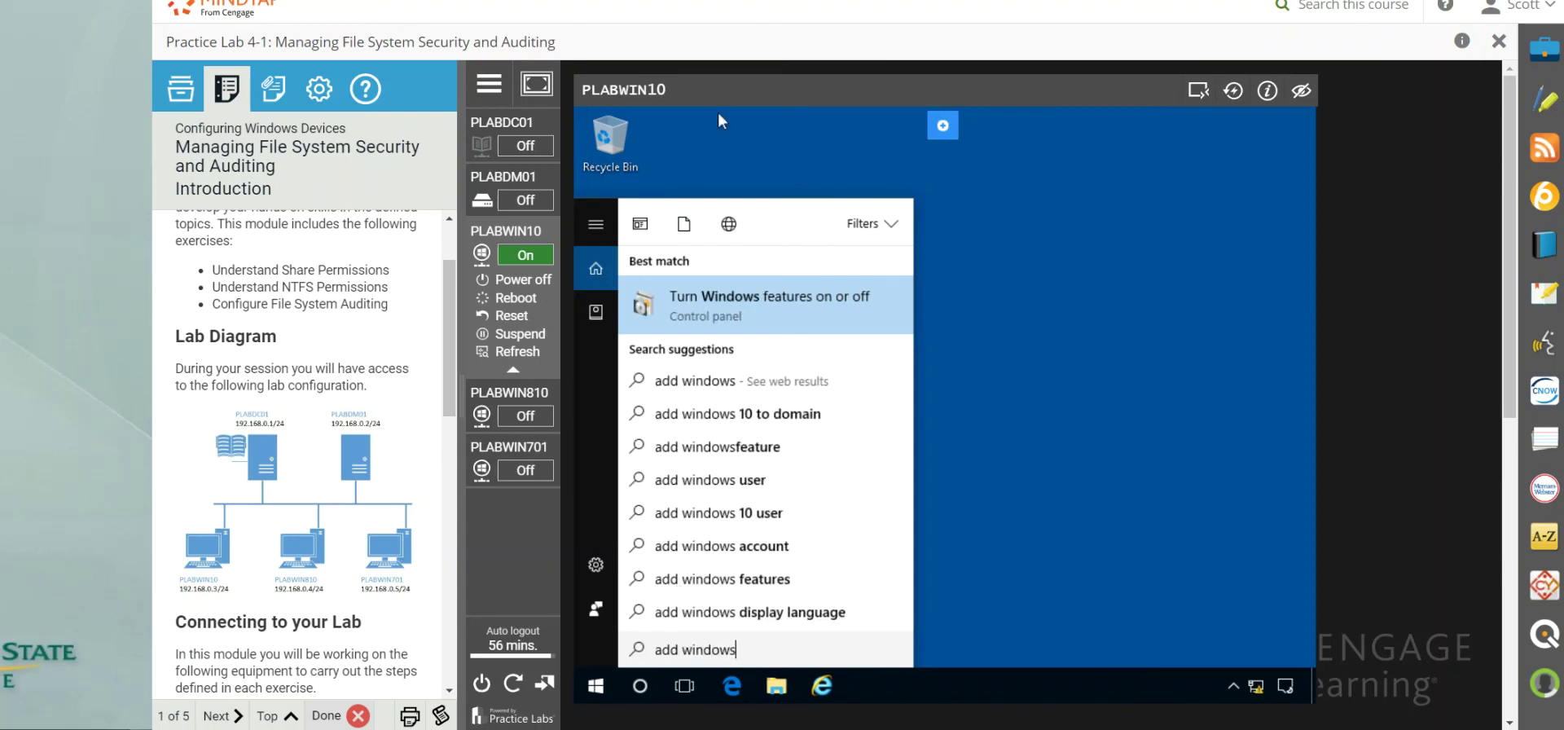
{"action": "left_click", "coordinate": [797, 305]}
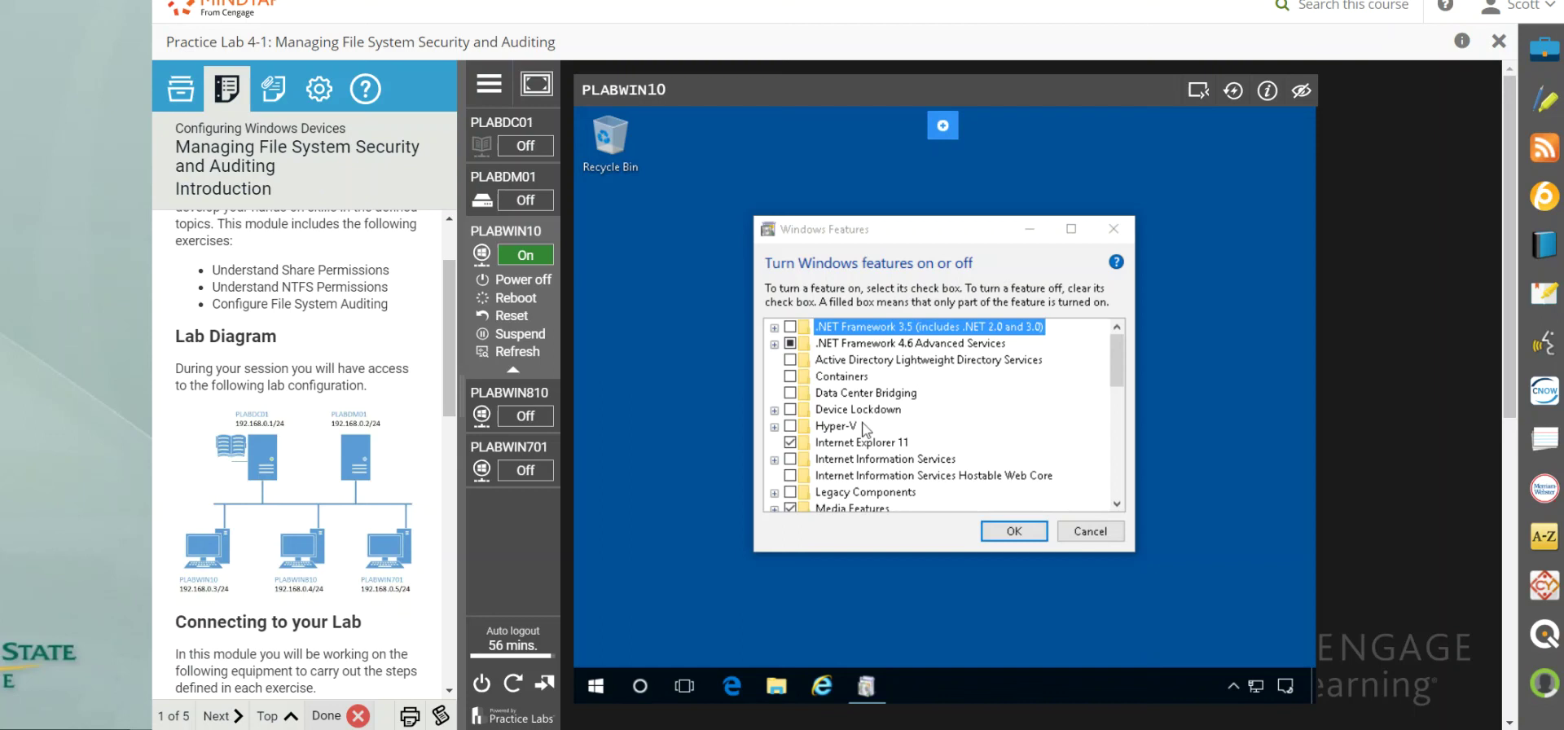
Enable the Hyper-V feature and restart the virtual machine to complete the installation
{"action": "left_click", "coordinate": [792, 426]}
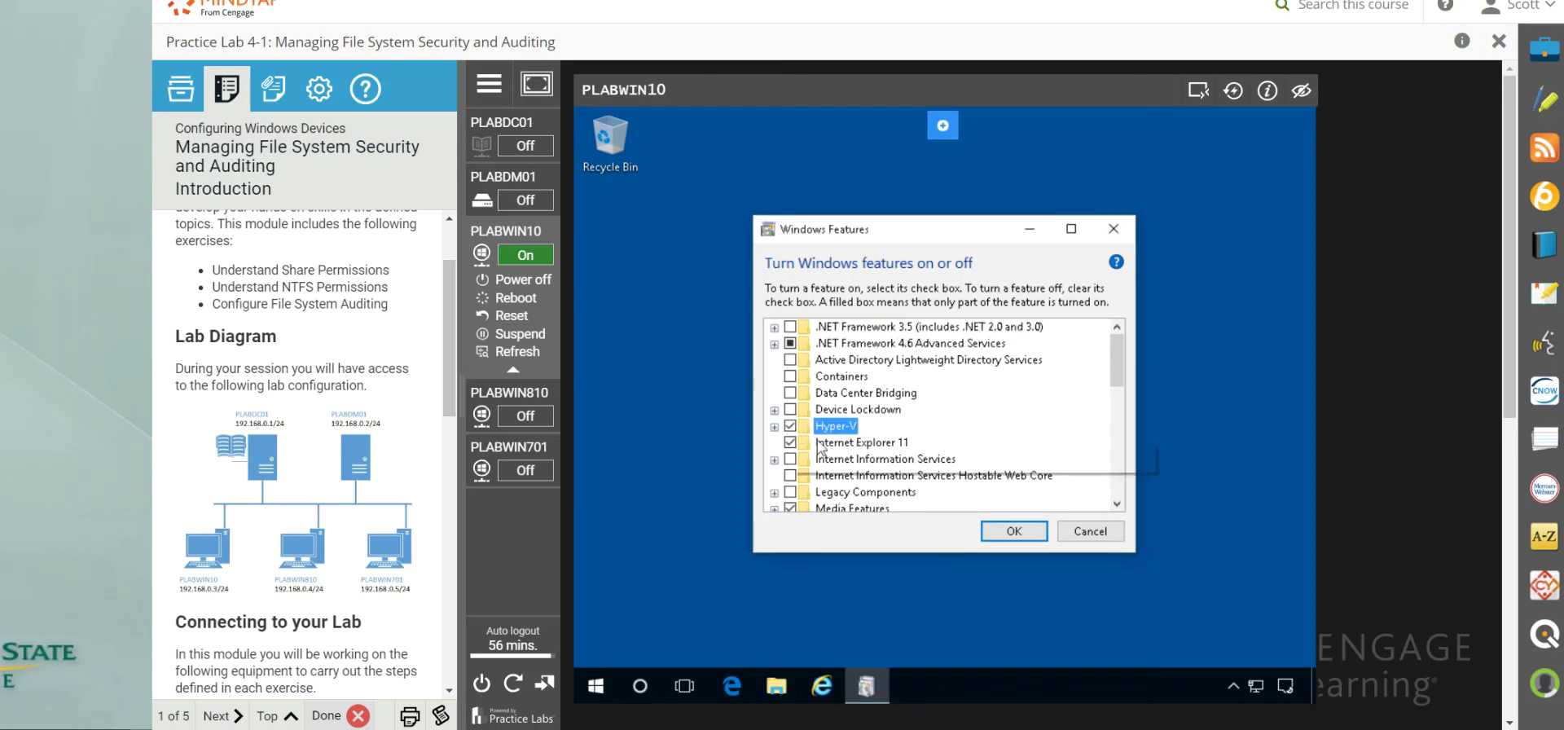
{"action": "left_click", "coordinate": [1016, 530]}
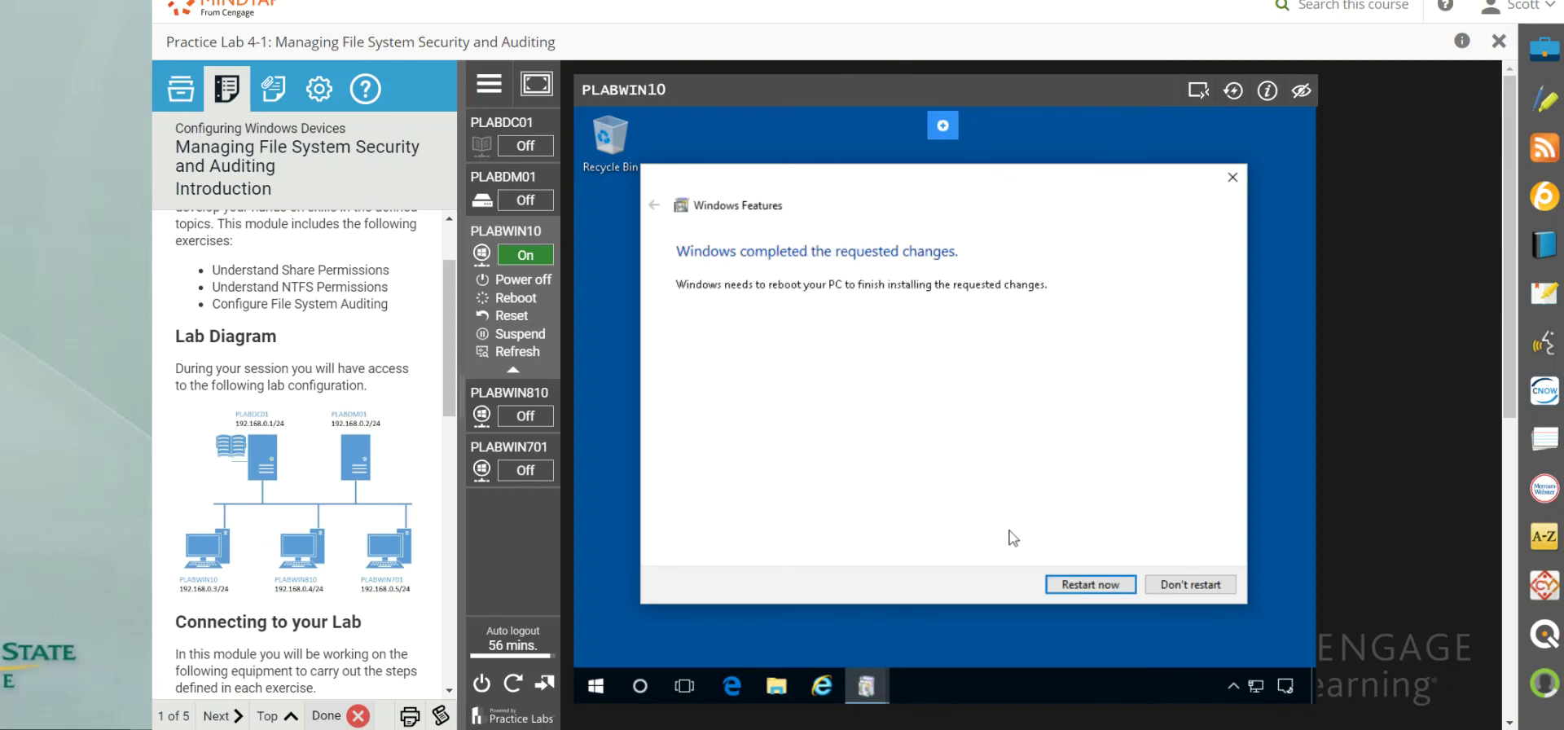
{"action": "left_click", "coordinate": [1110, 595]}
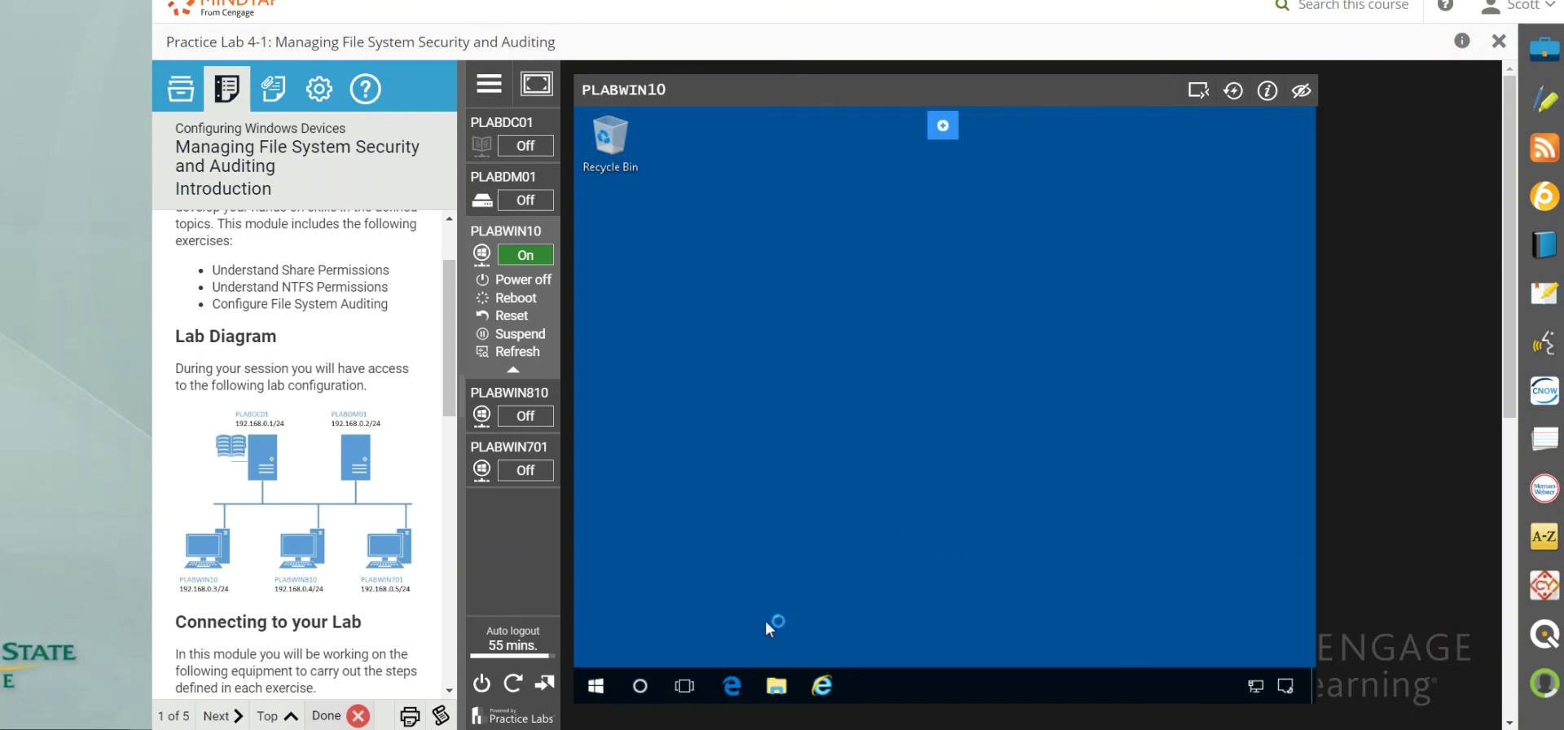
Search Windows for "hyper", check the Hyper-V entry in Windows Features, and close the dialog
{"action": "left_click", "coordinate": [643, 689]}
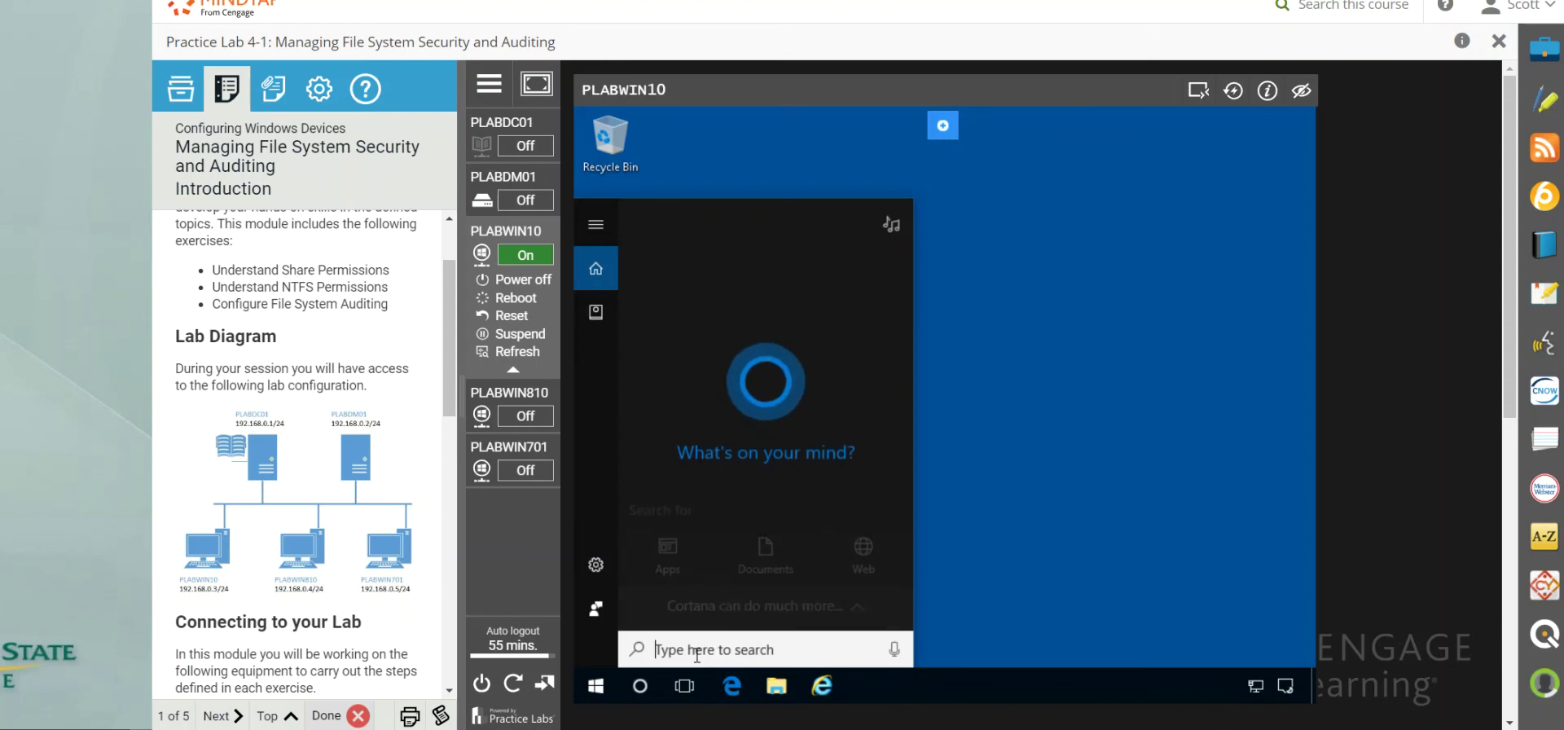
{"action": "type", "text": "hyper"}
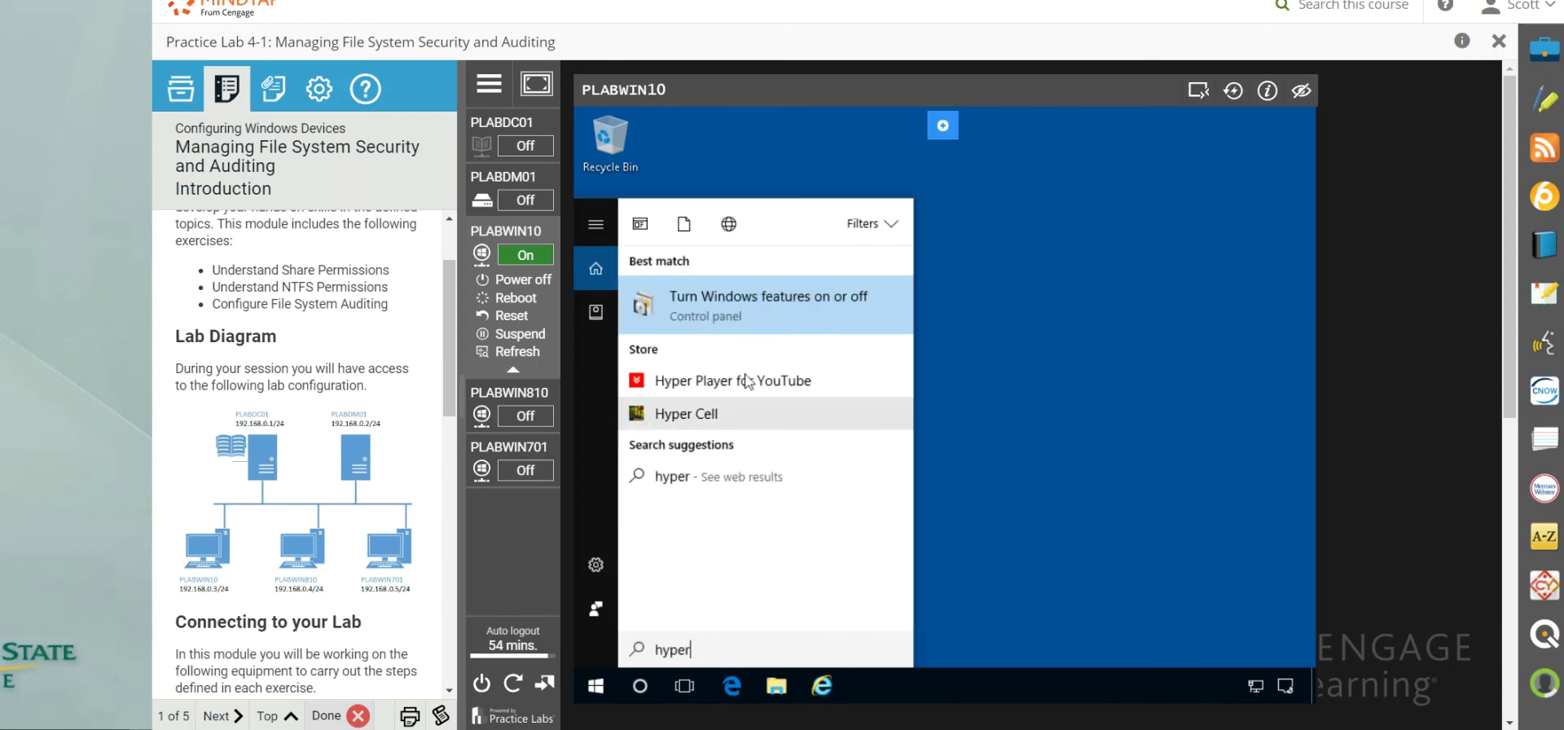
{"action": "left_click", "coordinate": [769, 303]}
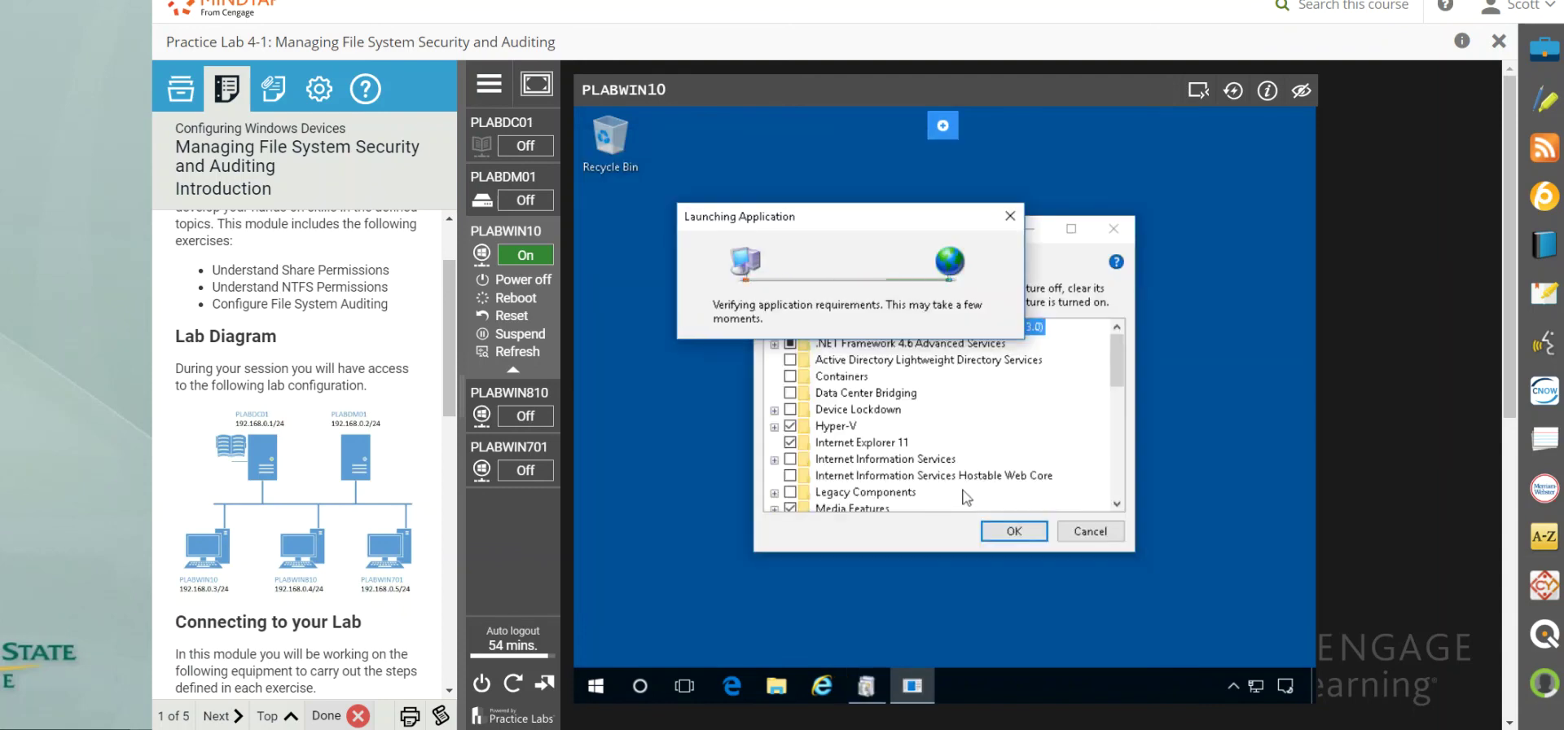
{"action": "left_click", "coordinate": [1013, 530]}
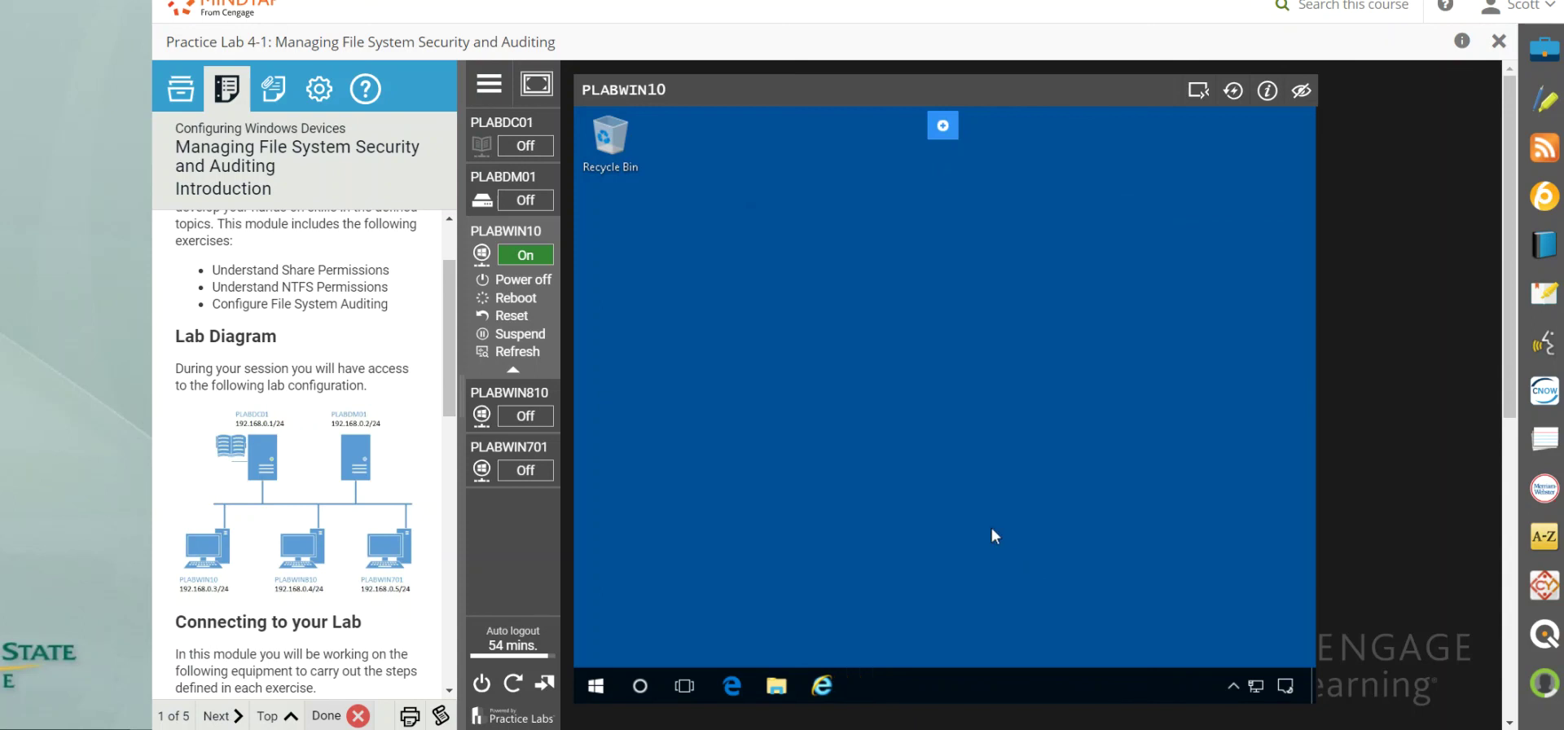
Search for "hyper-v", open Hyper-V Manager, and select the PLABWIN10 server
{"action": "left_click", "coordinate": [641, 686]}
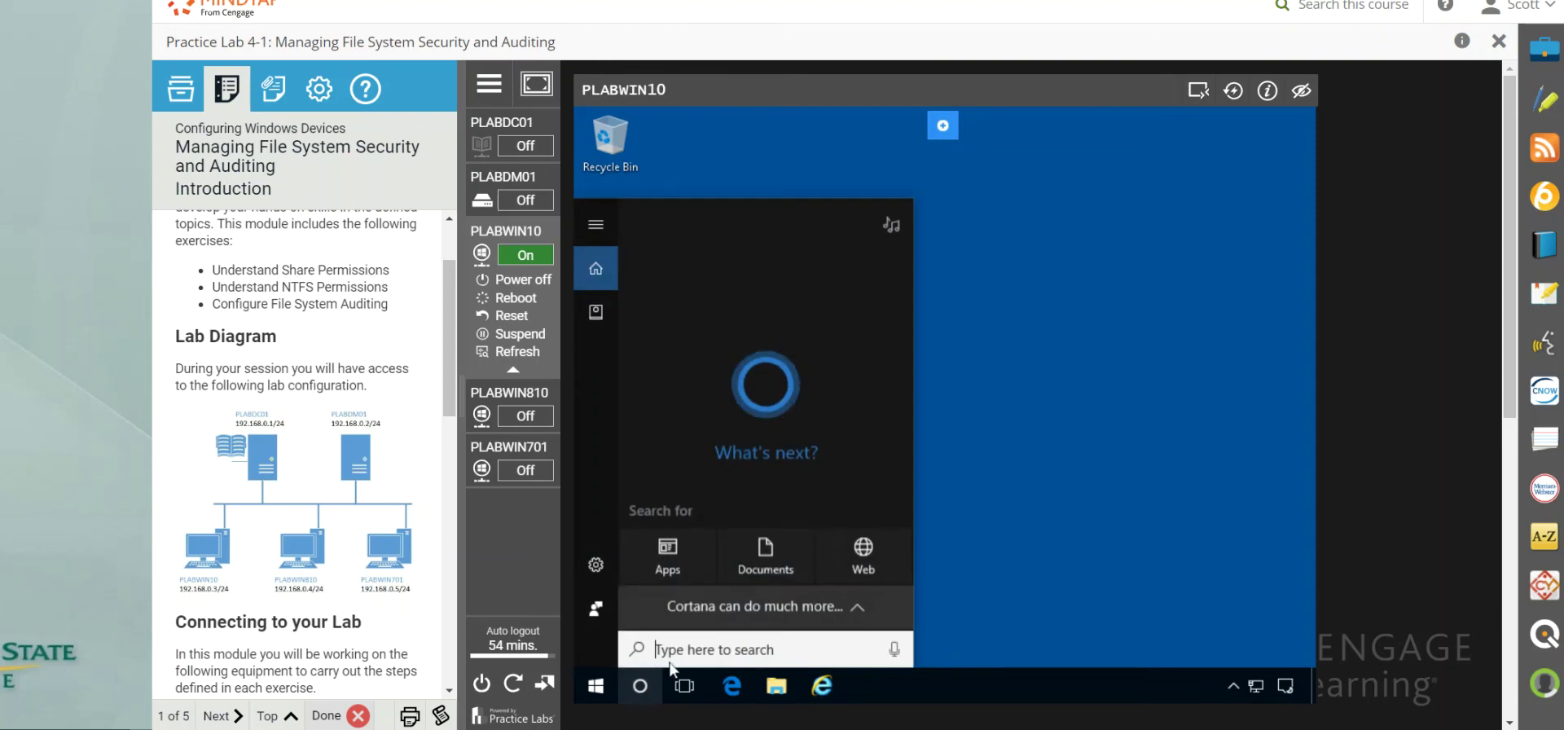
{"action": "type", "text": "hy"}
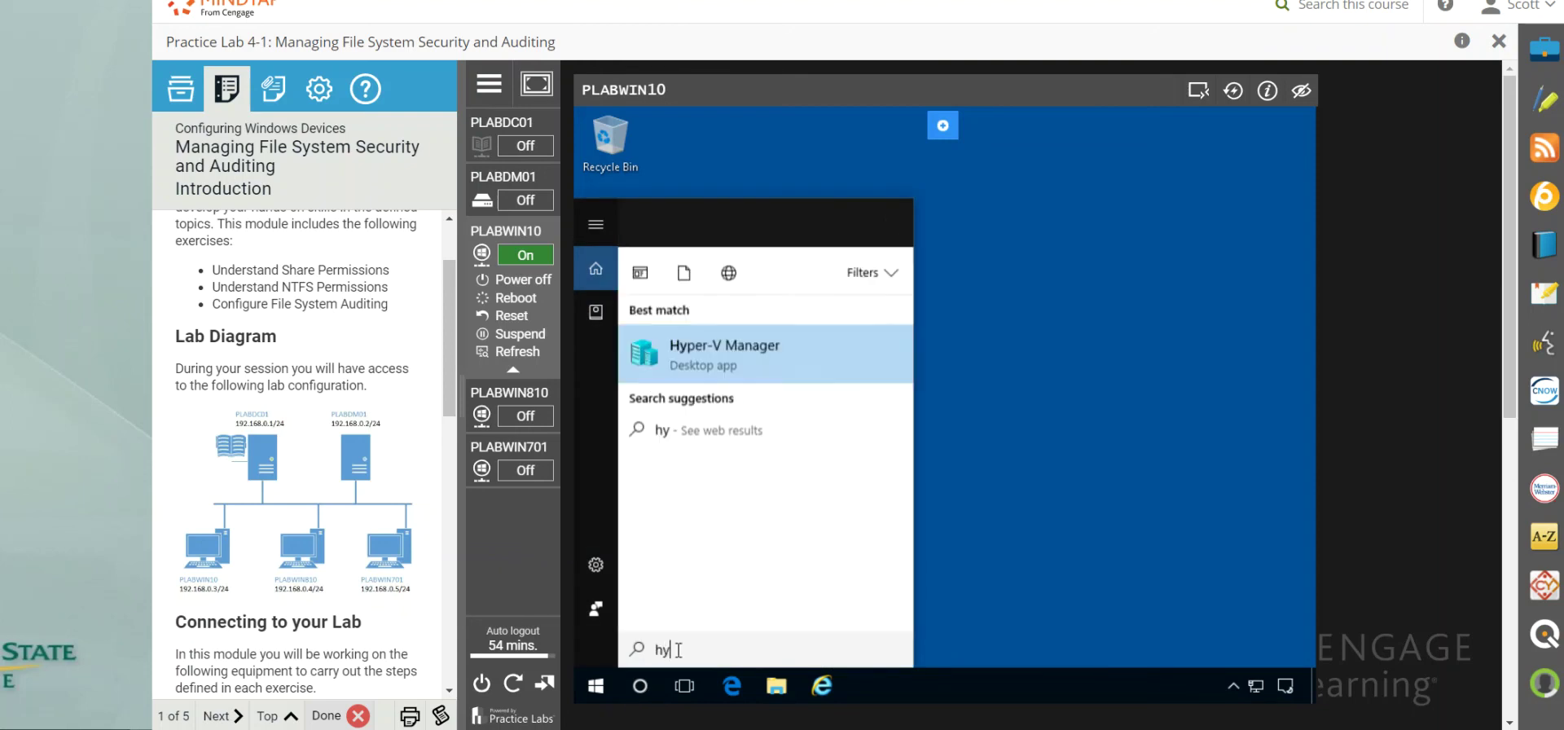
{"action": "type", "text": "per-v"}
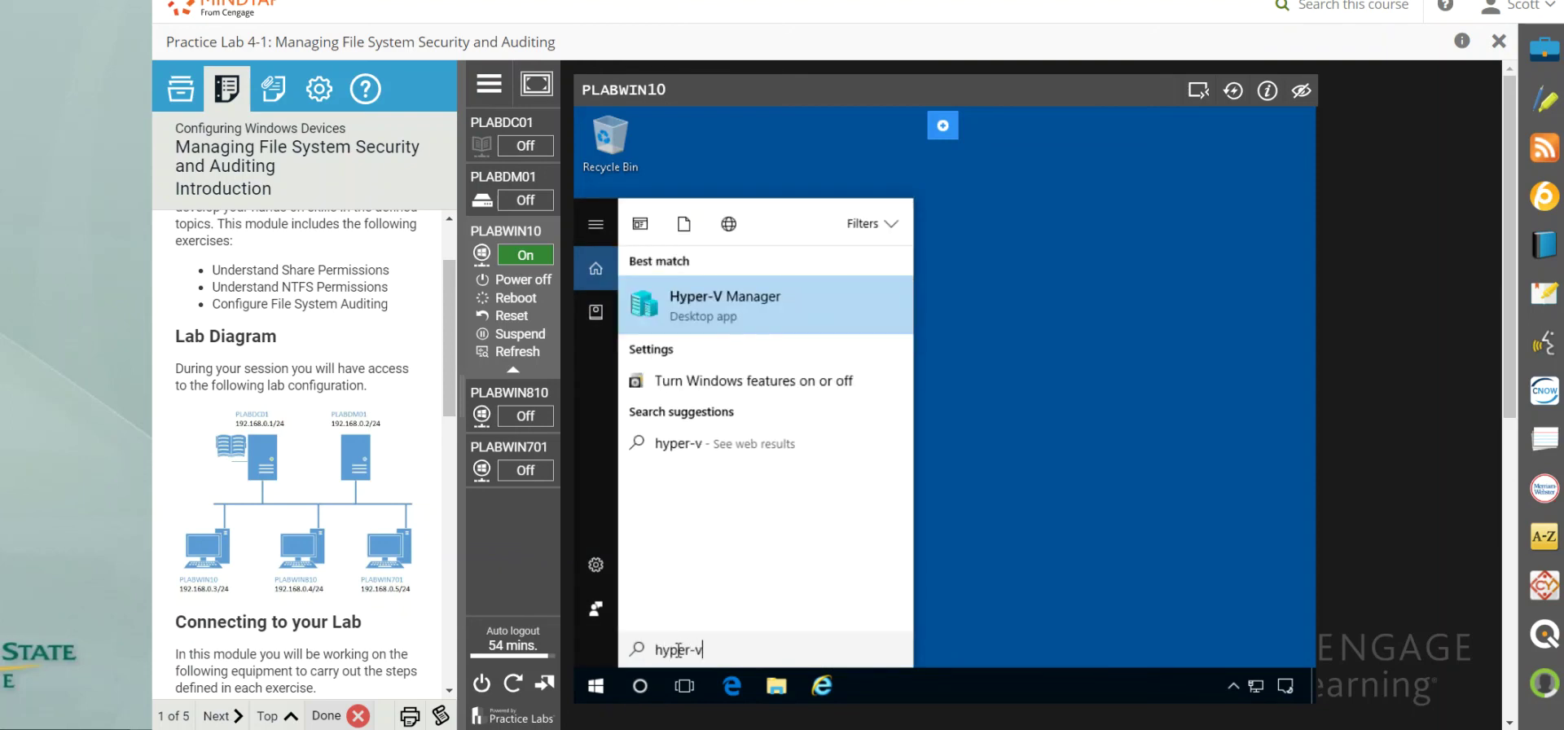
{"action": "left_click", "coordinate": [728, 322]}
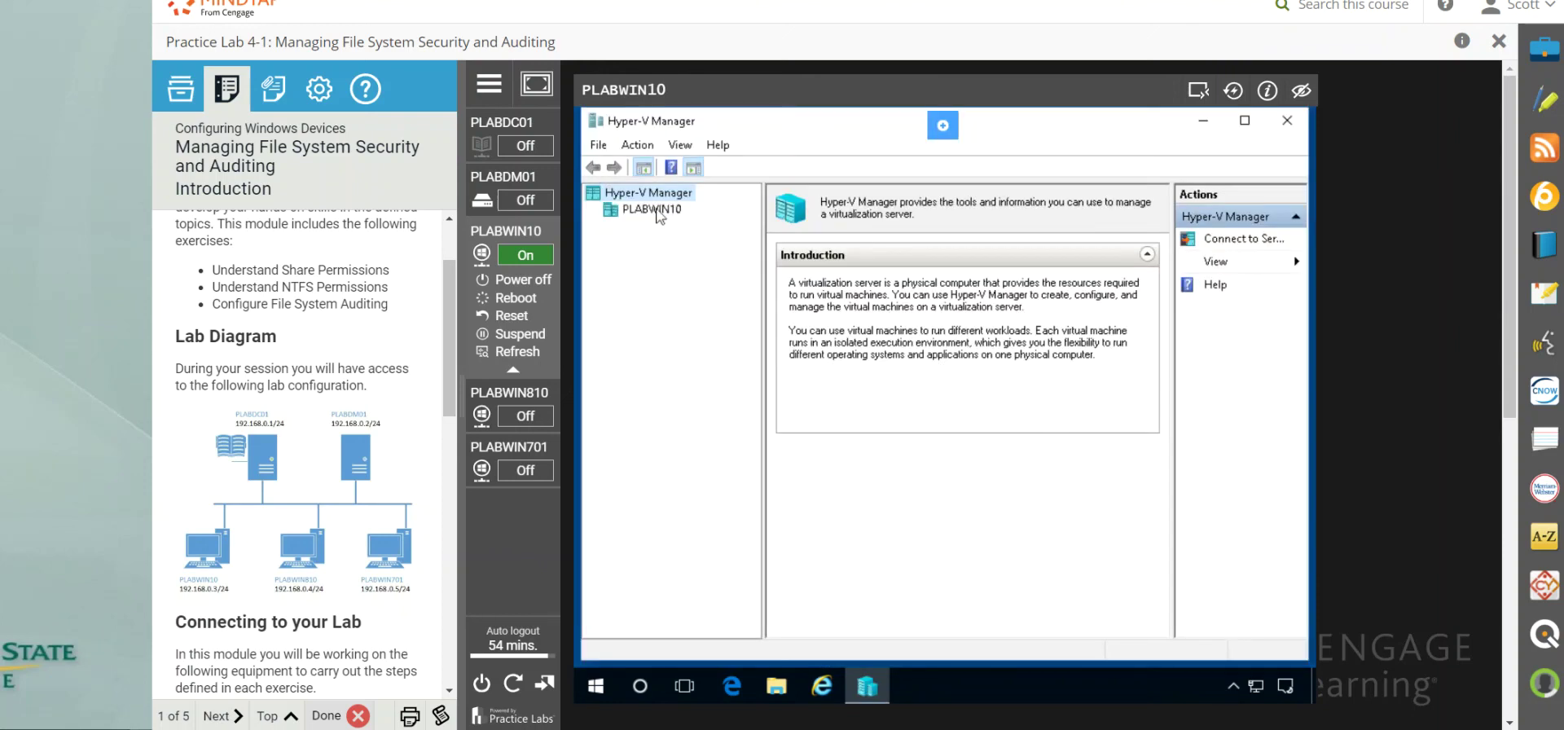
{"action": "left_click", "coordinate": [657, 212]}
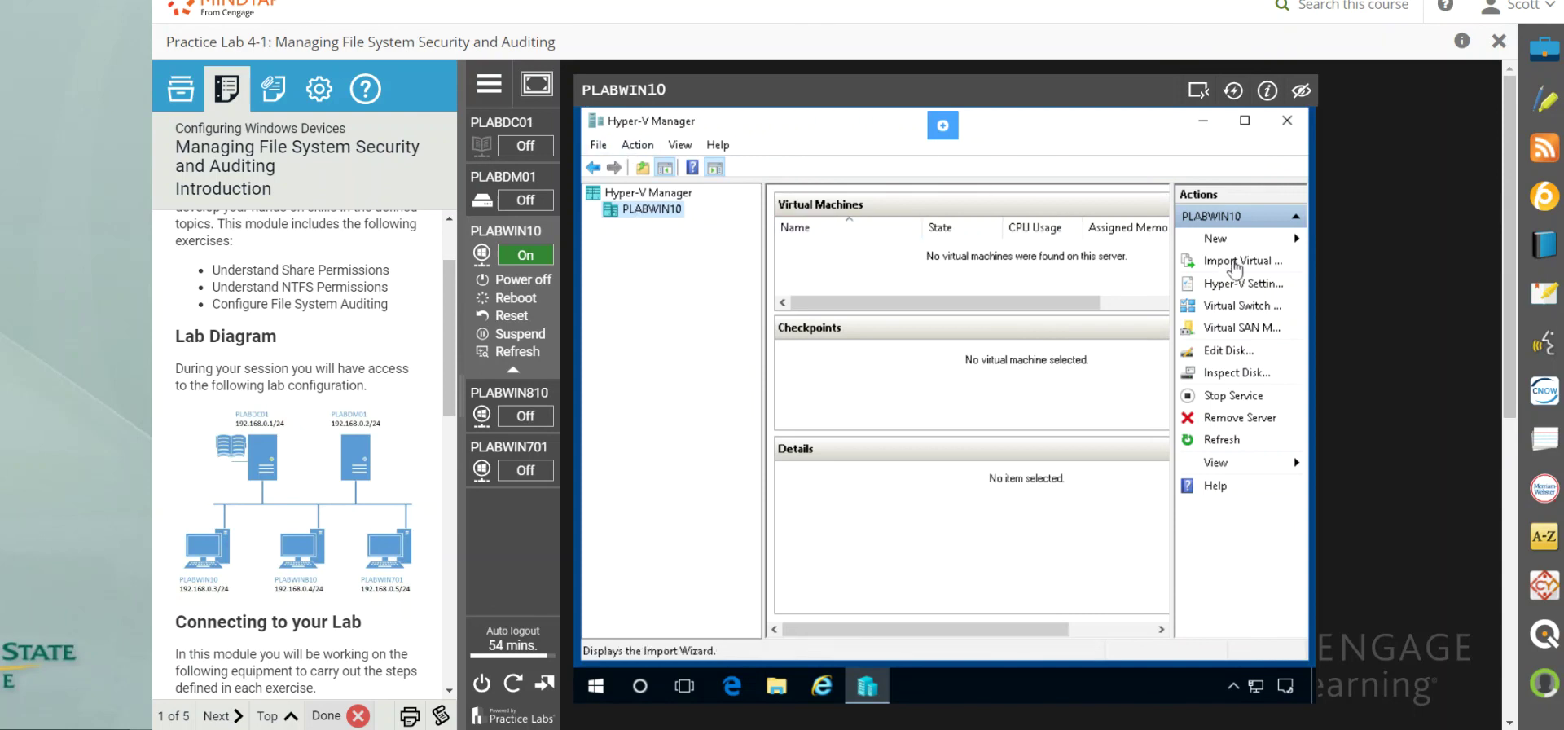
Start creating a new virtual machine on PLABWIN10 with the default name and location, choosing Generation 2
{"action": "left_click", "coordinate": [1216, 241]}
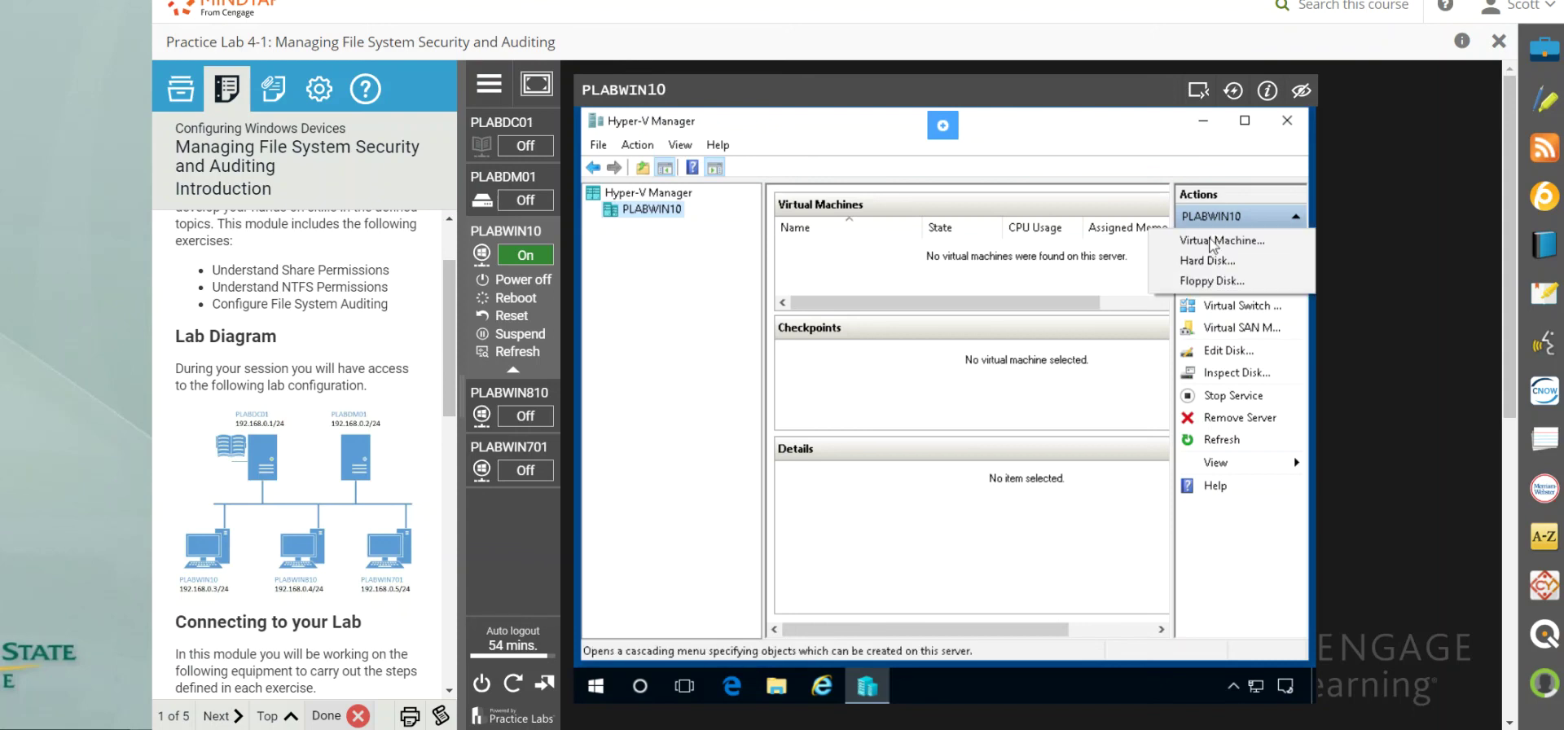
{"action": "left_click", "coordinate": [1217, 243]}
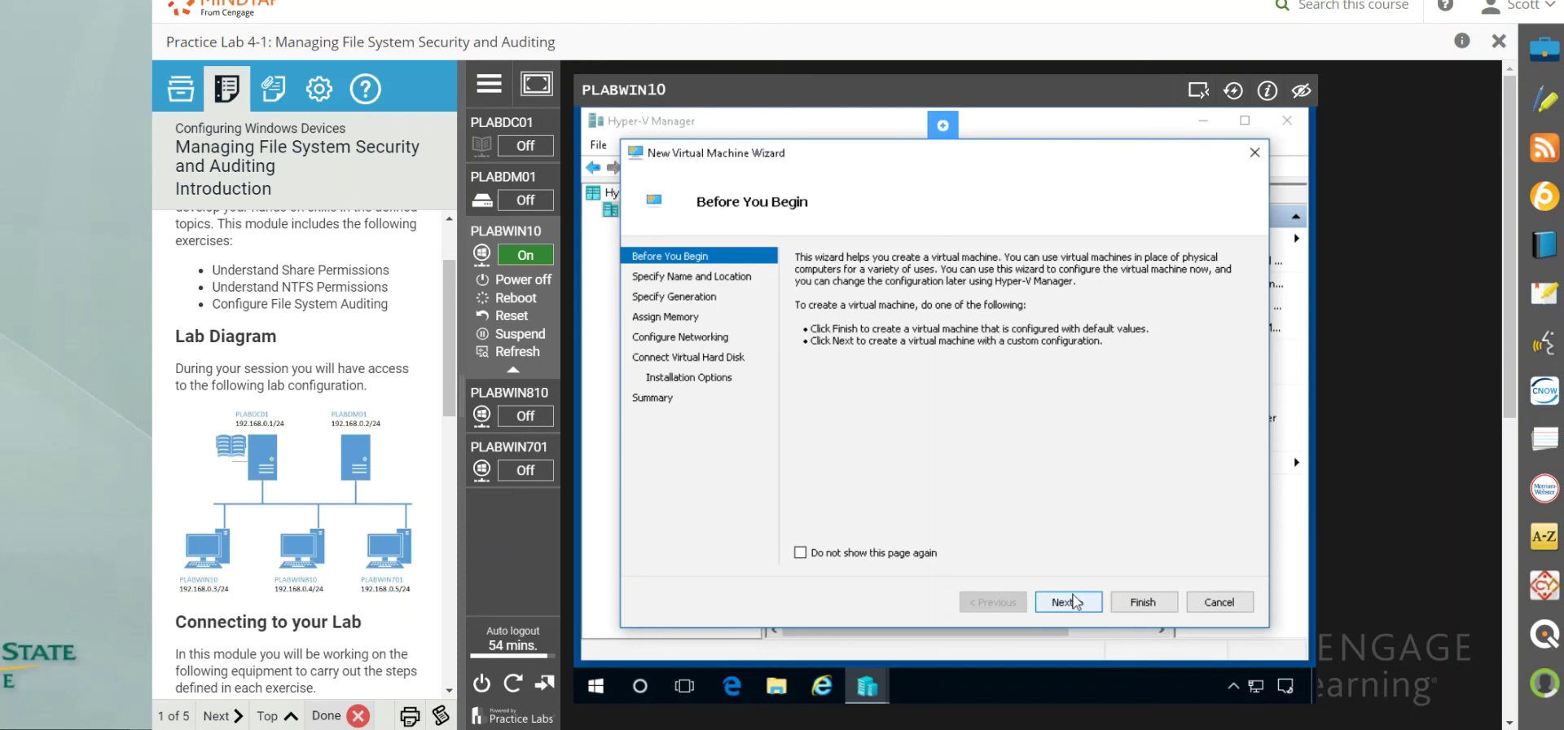
{"action": "left_click", "coordinate": [1072, 601]}
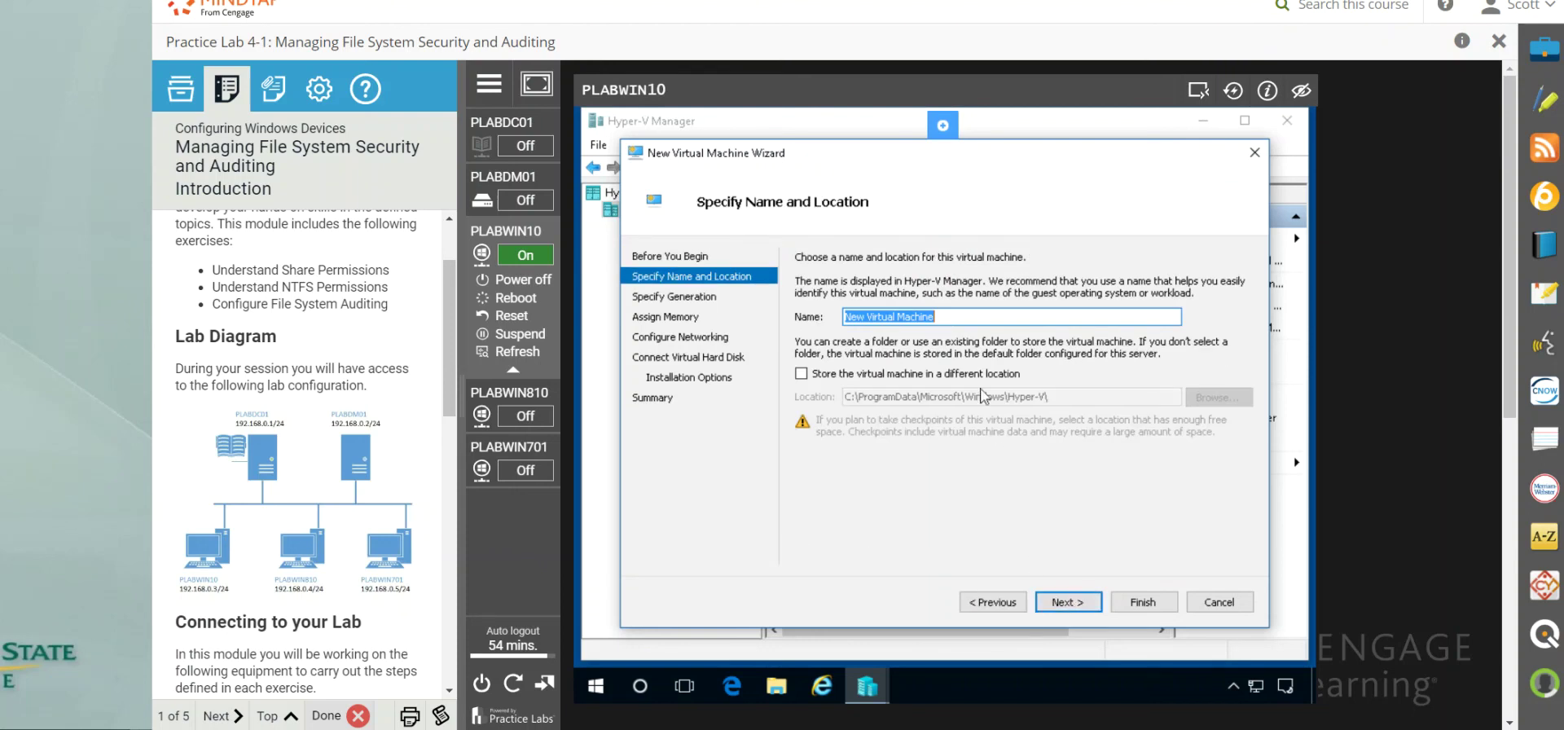
{"action": "left_click", "coordinate": [1053, 601]}
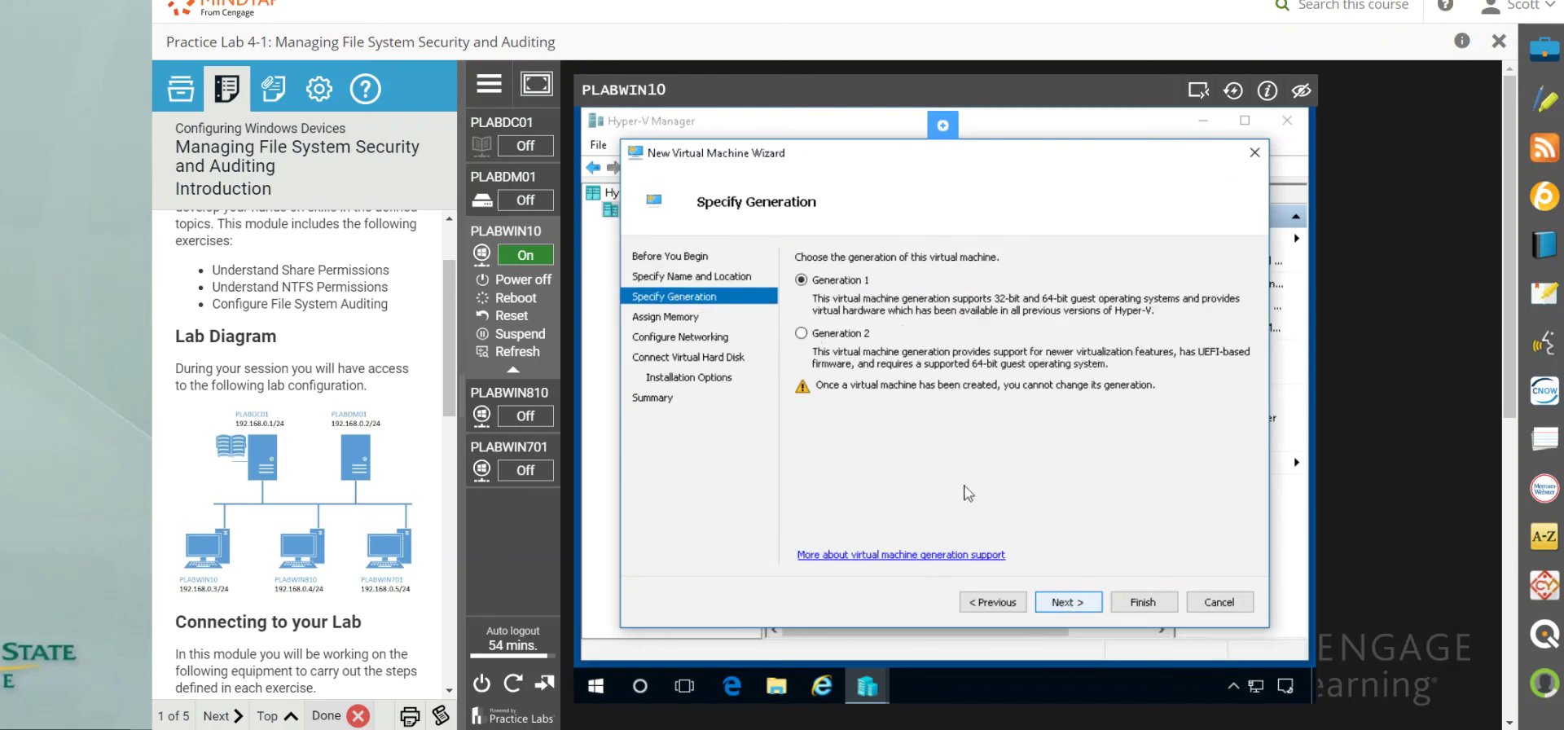
{"action": "left_click", "coordinate": [806, 331]}
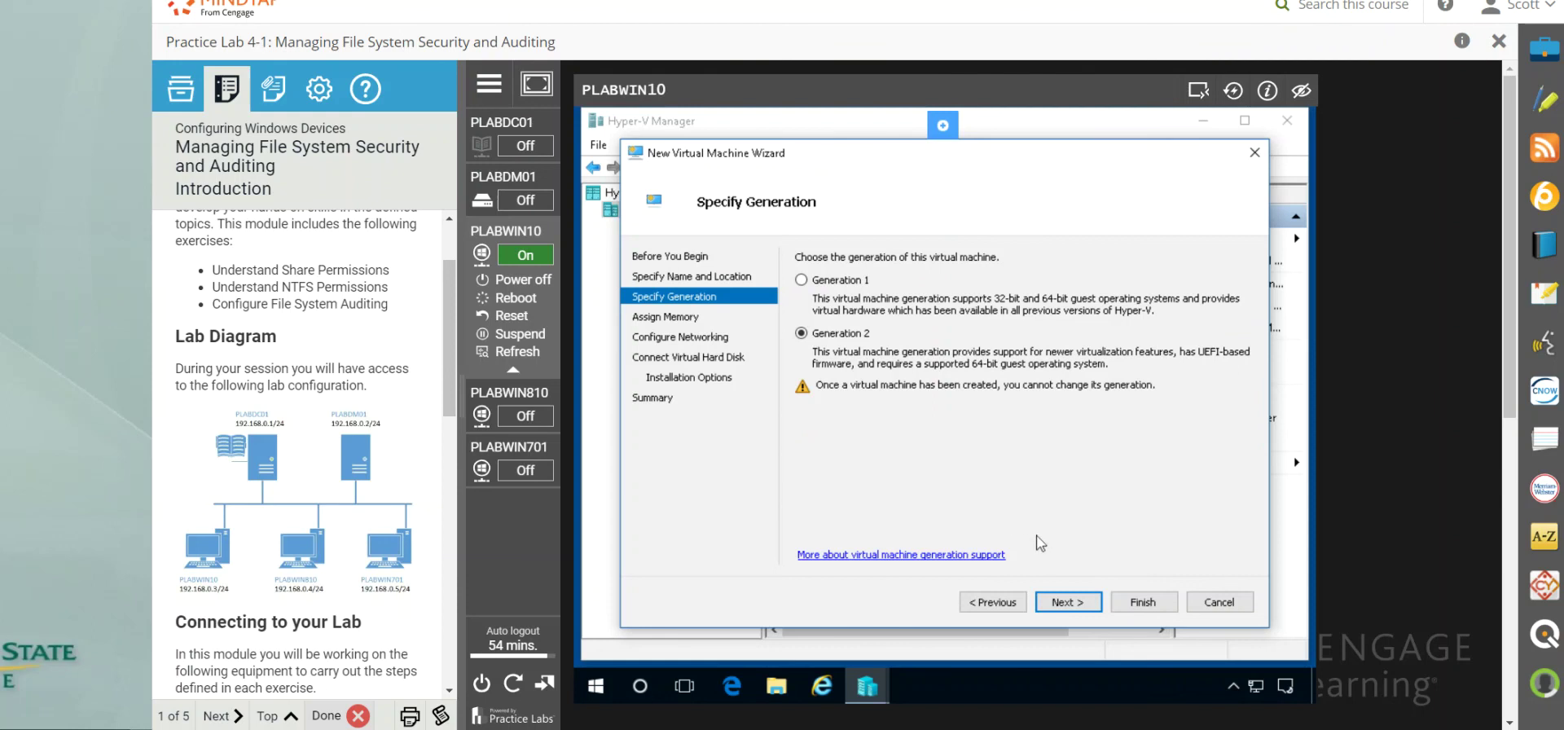
{"action": "left_click", "coordinate": [1077, 604]}
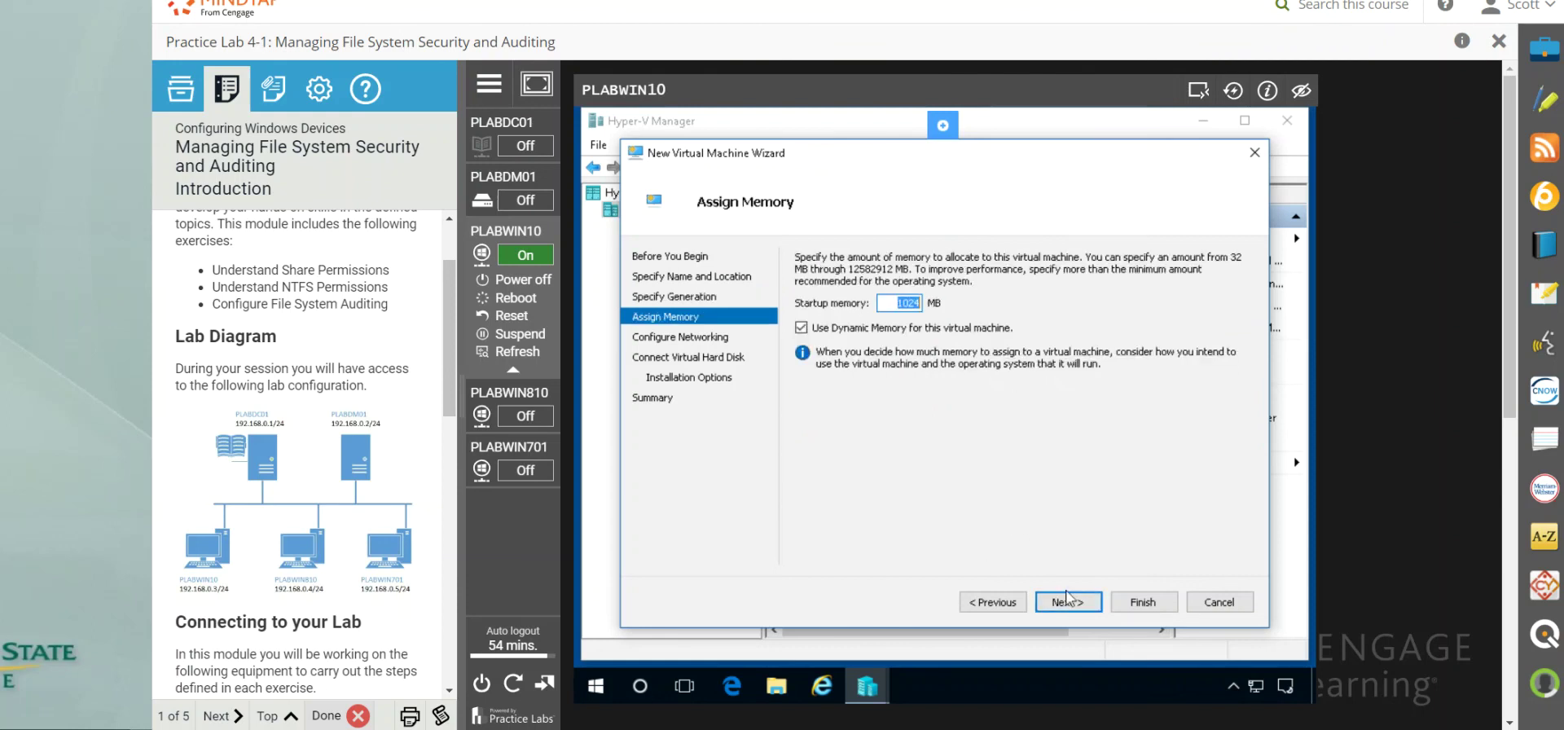
Accept the default memory, networking and virtual hard disk settings for the new virtual machine
{"action": "left_click", "coordinate": [1075, 603]}
{"action": "left_click", "coordinate": [1075, 603]}
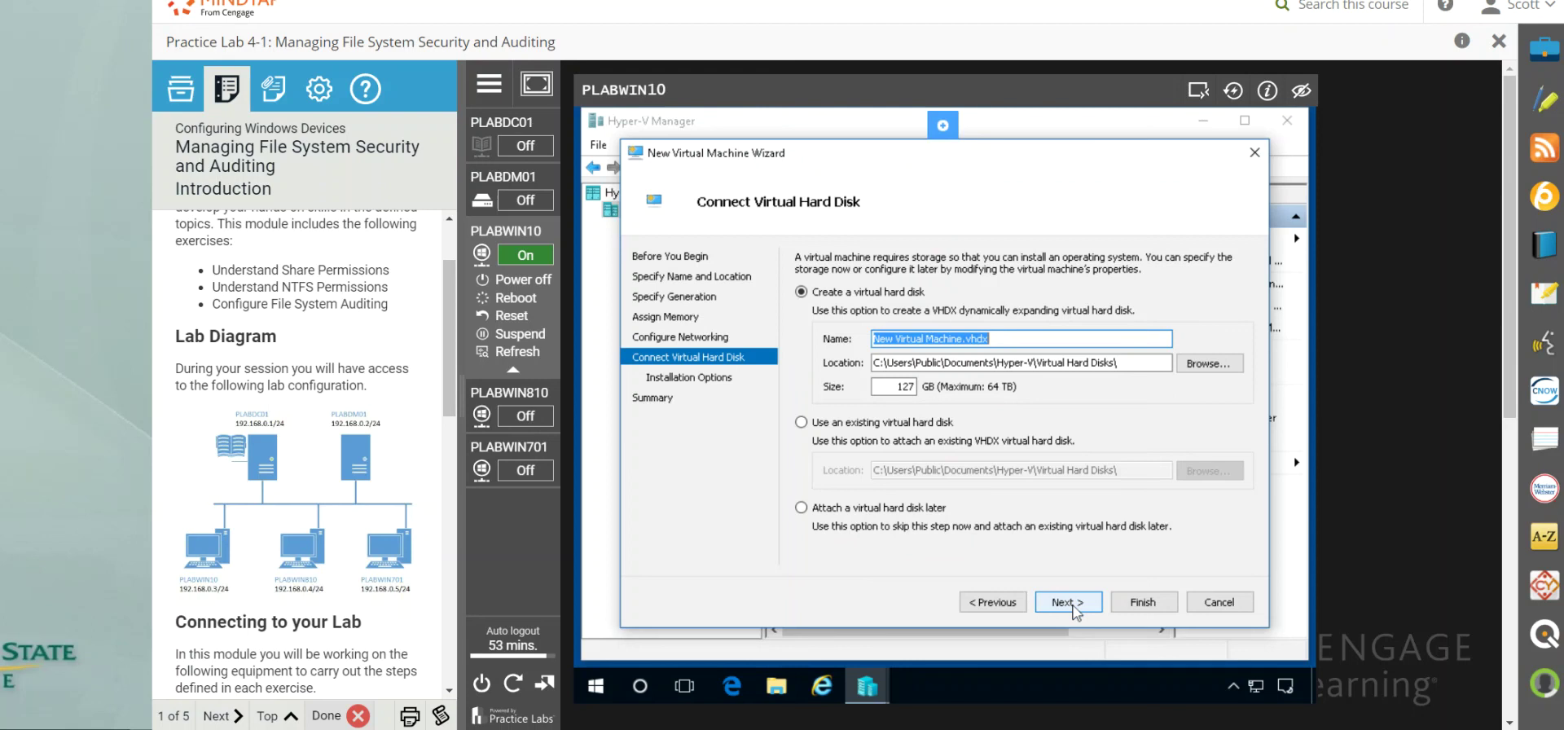
{"action": "left_click", "coordinate": [1075, 603]}
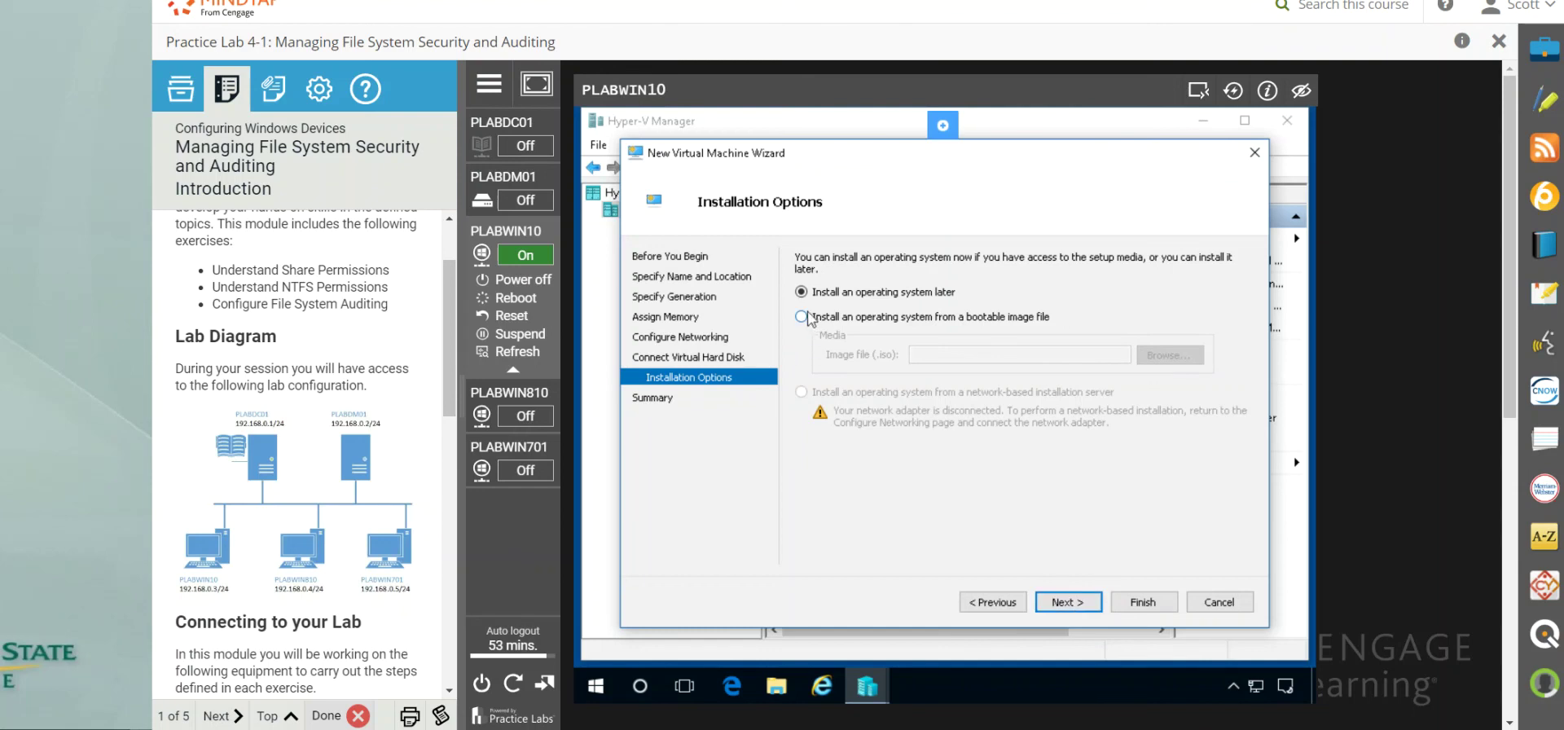
Try to install the operating system from a bootable image file, browsing DVD Drive (D:) for an ISO
{"action": "left_click", "coordinate": [803, 317]}
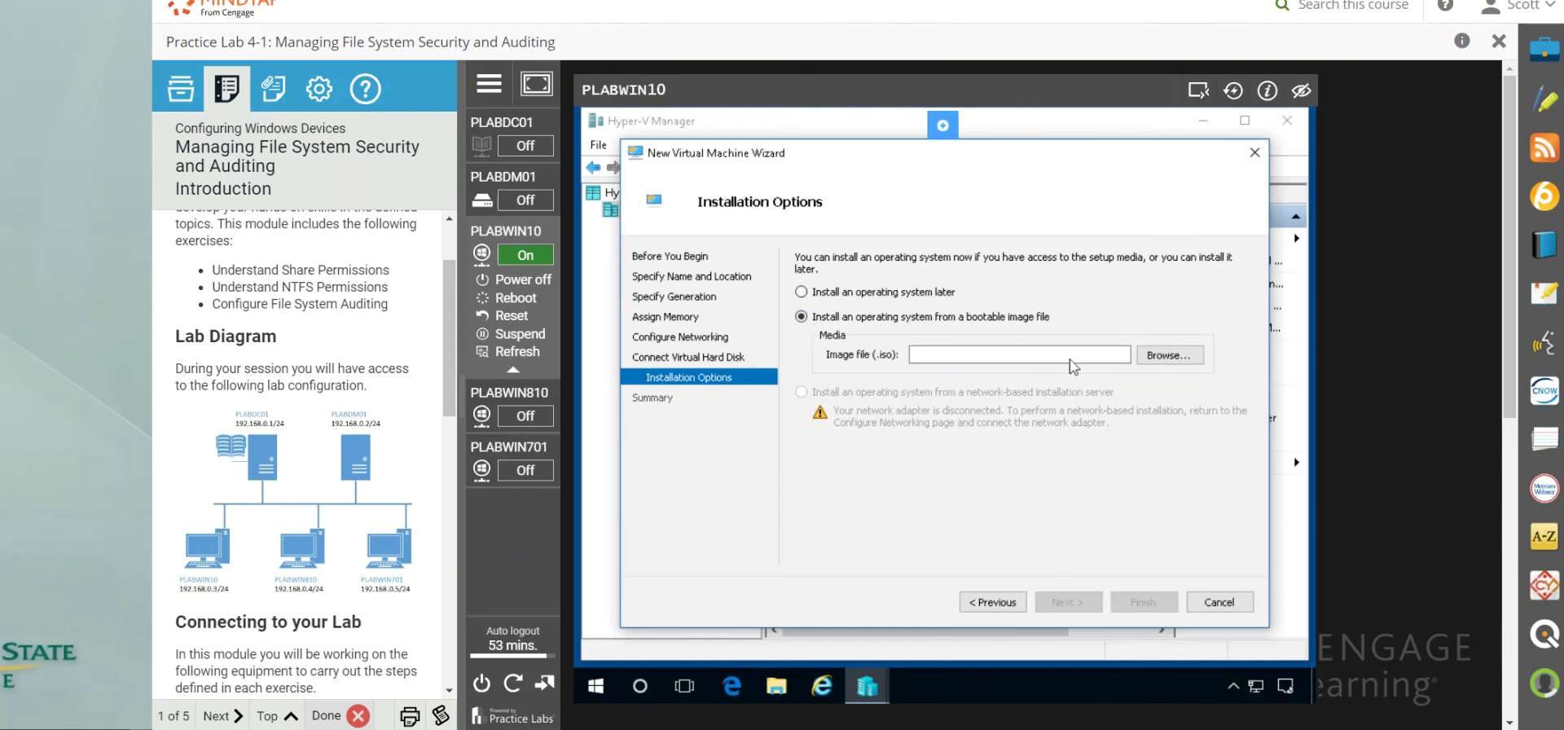
{"action": "left_click", "coordinate": [1170, 355]}
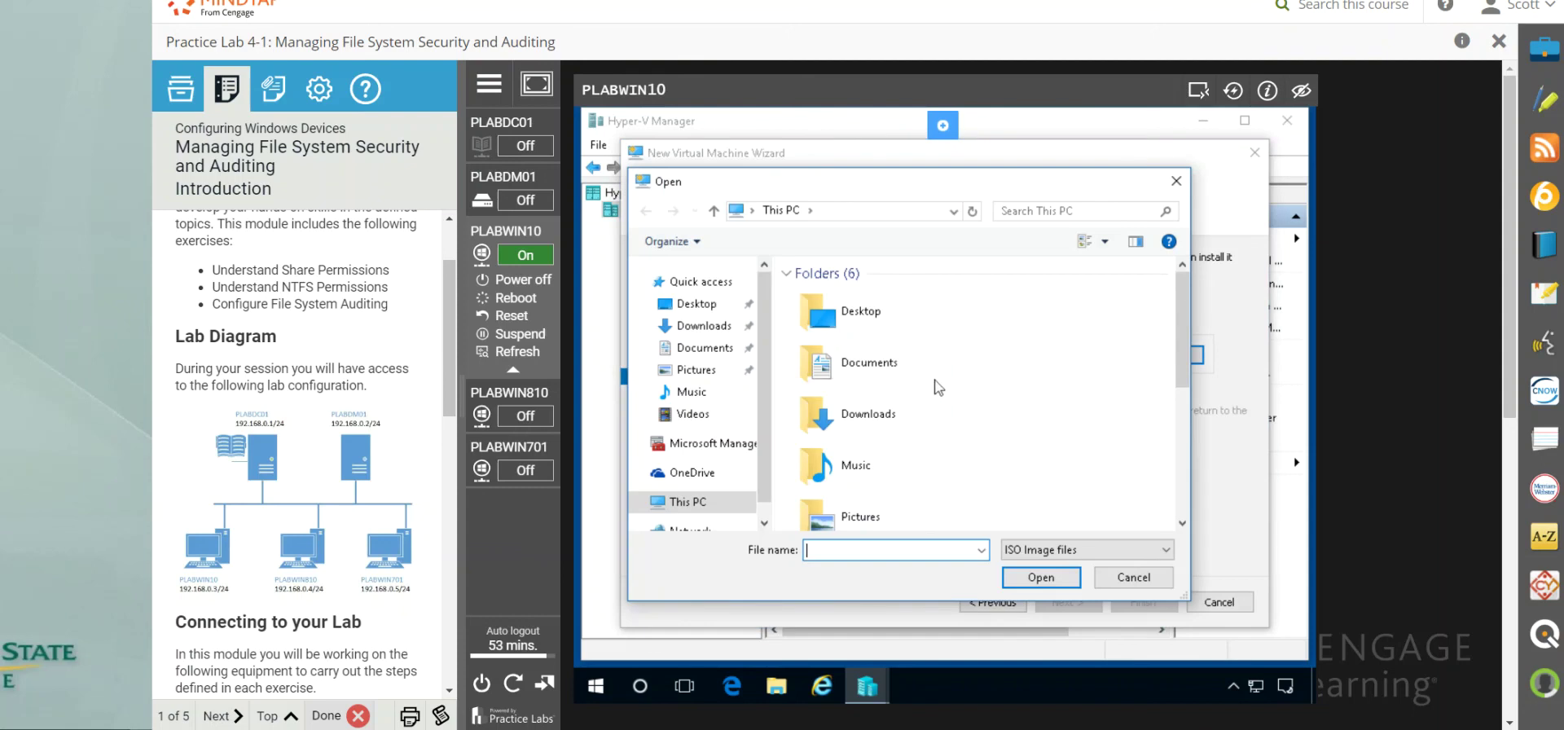
{"action": "scroll", "coordinate": [932, 356], "scroll_direction": "down", "scroll_amount": 2}
{"action": "scroll", "coordinate": [931, 356], "scroll_direction": "down", "scroll_amount": 3}
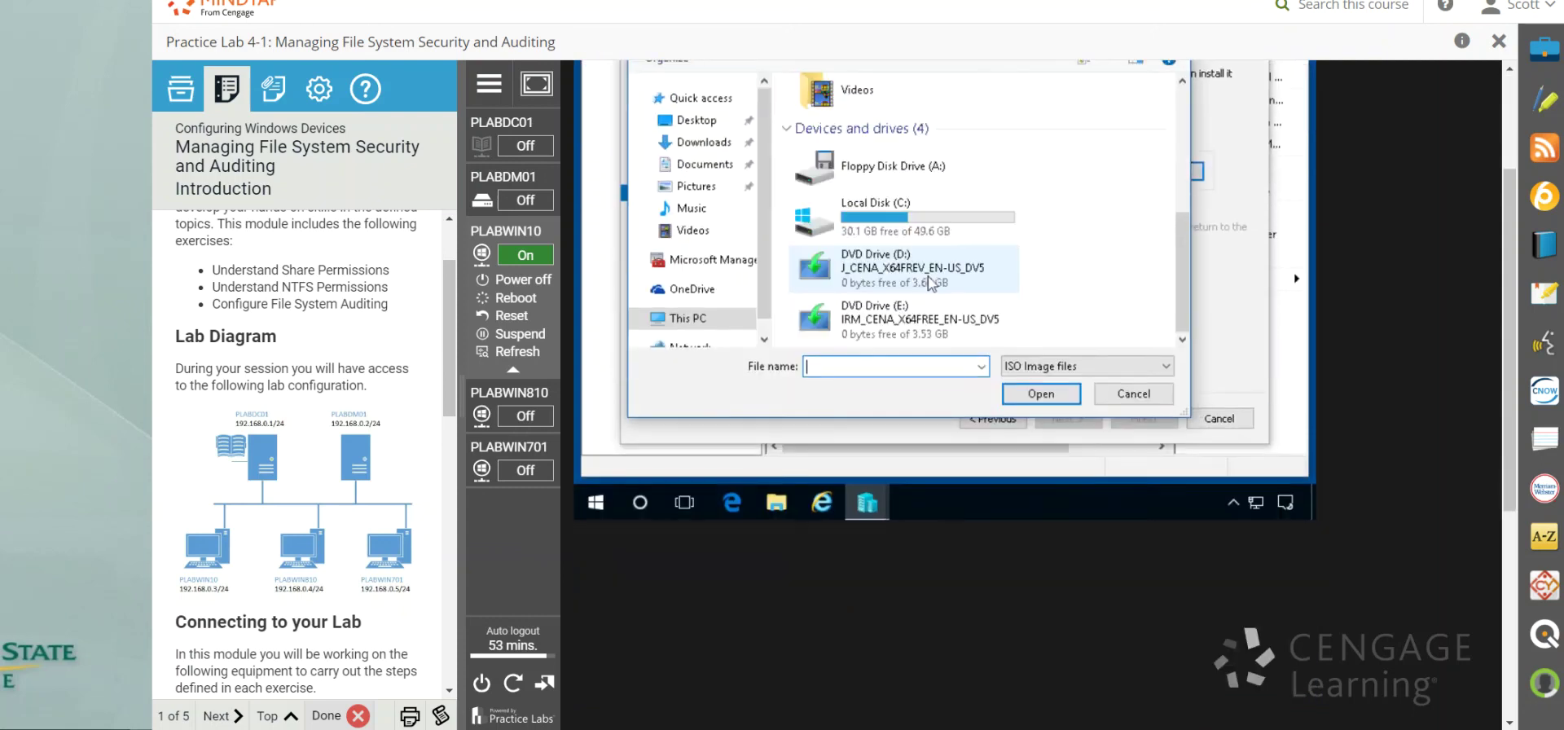
{"action": "scroll", "coordinate": [931, 356], "scroll_direction": "up", "scroll_amount": 5}
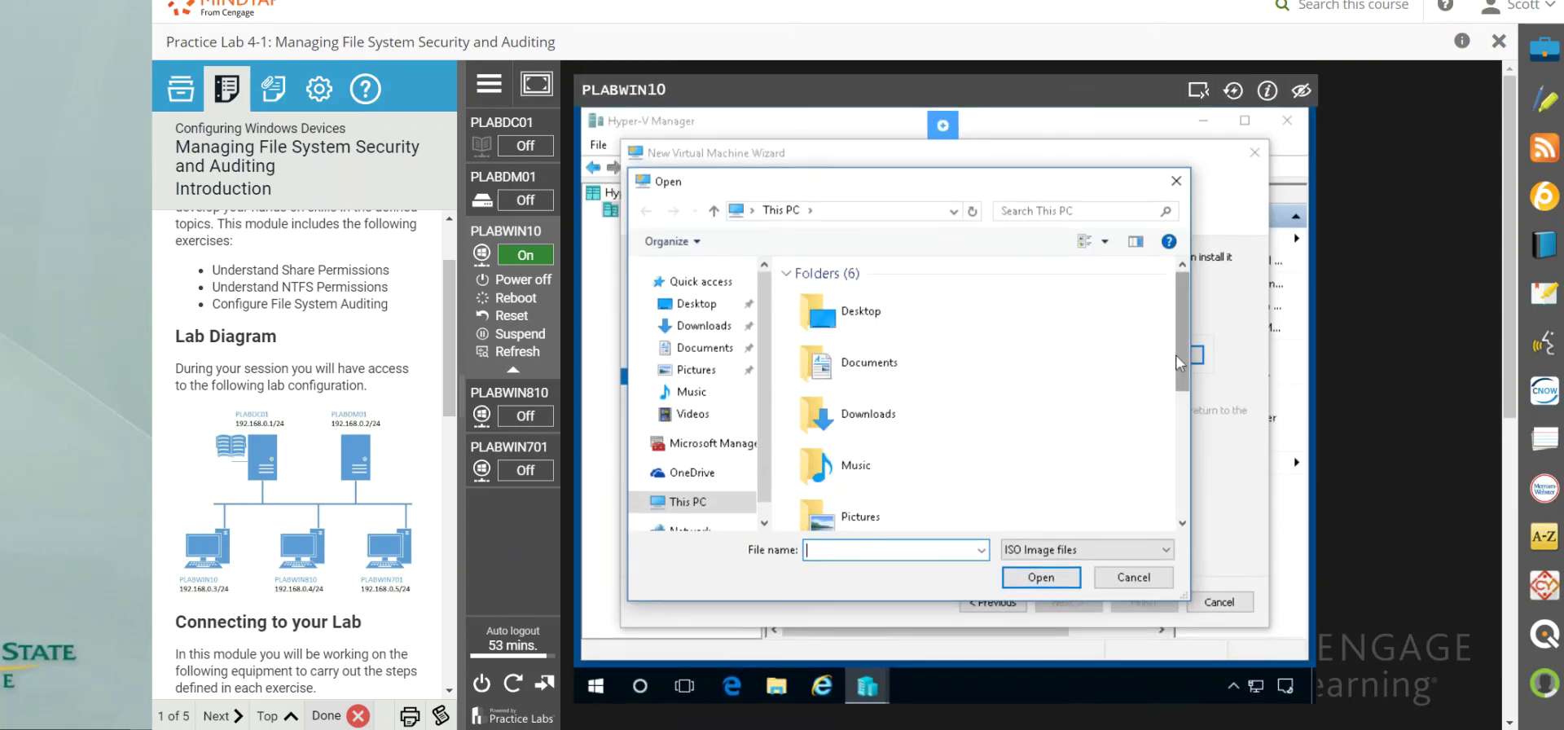
{"action": "left_click_drag", "start_coordinate": [1190, 358], "coordinate": [1185, 492]}
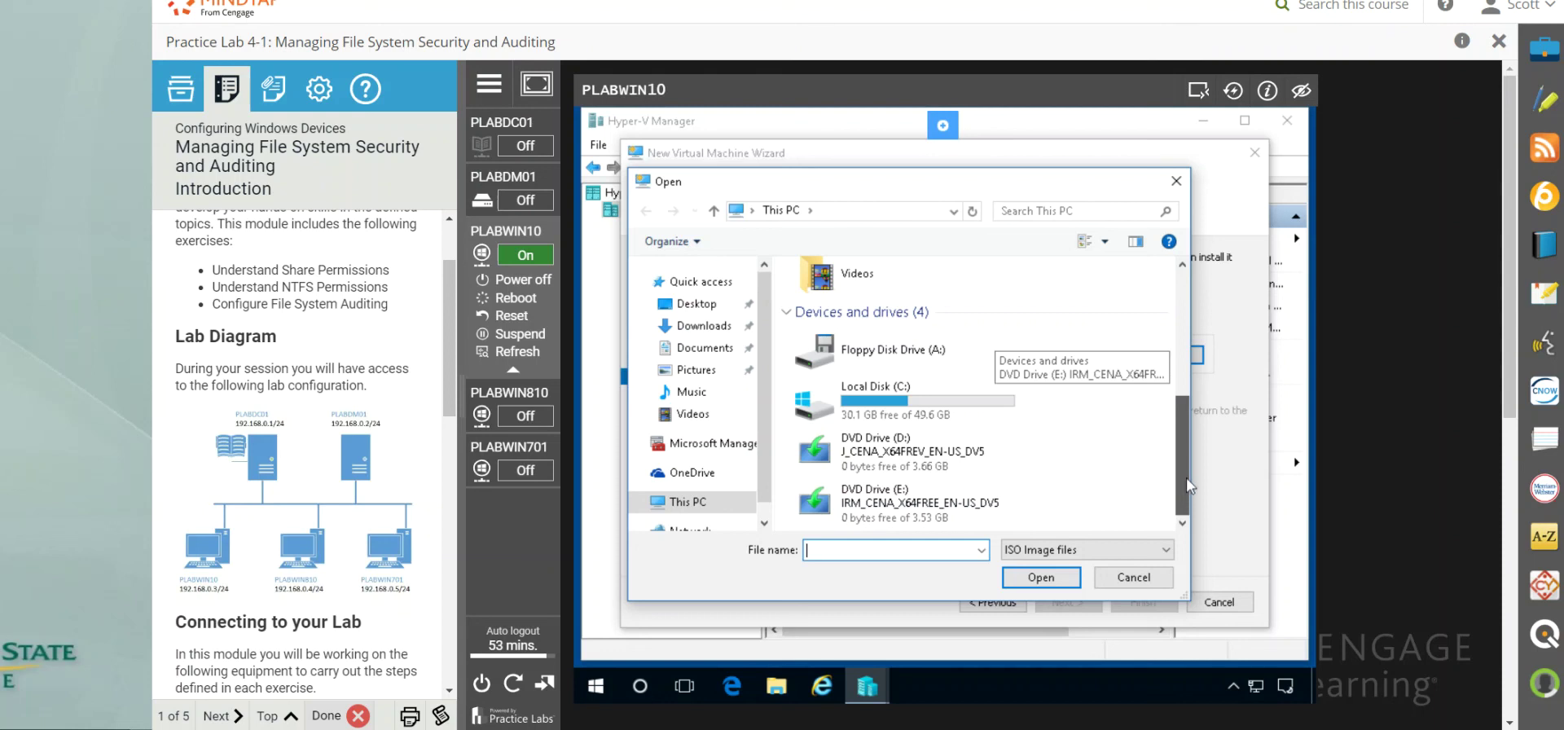
{"action": "left_click_drag", "start_coordinate": [1189, 485], "coordinate": [1189, 481]}
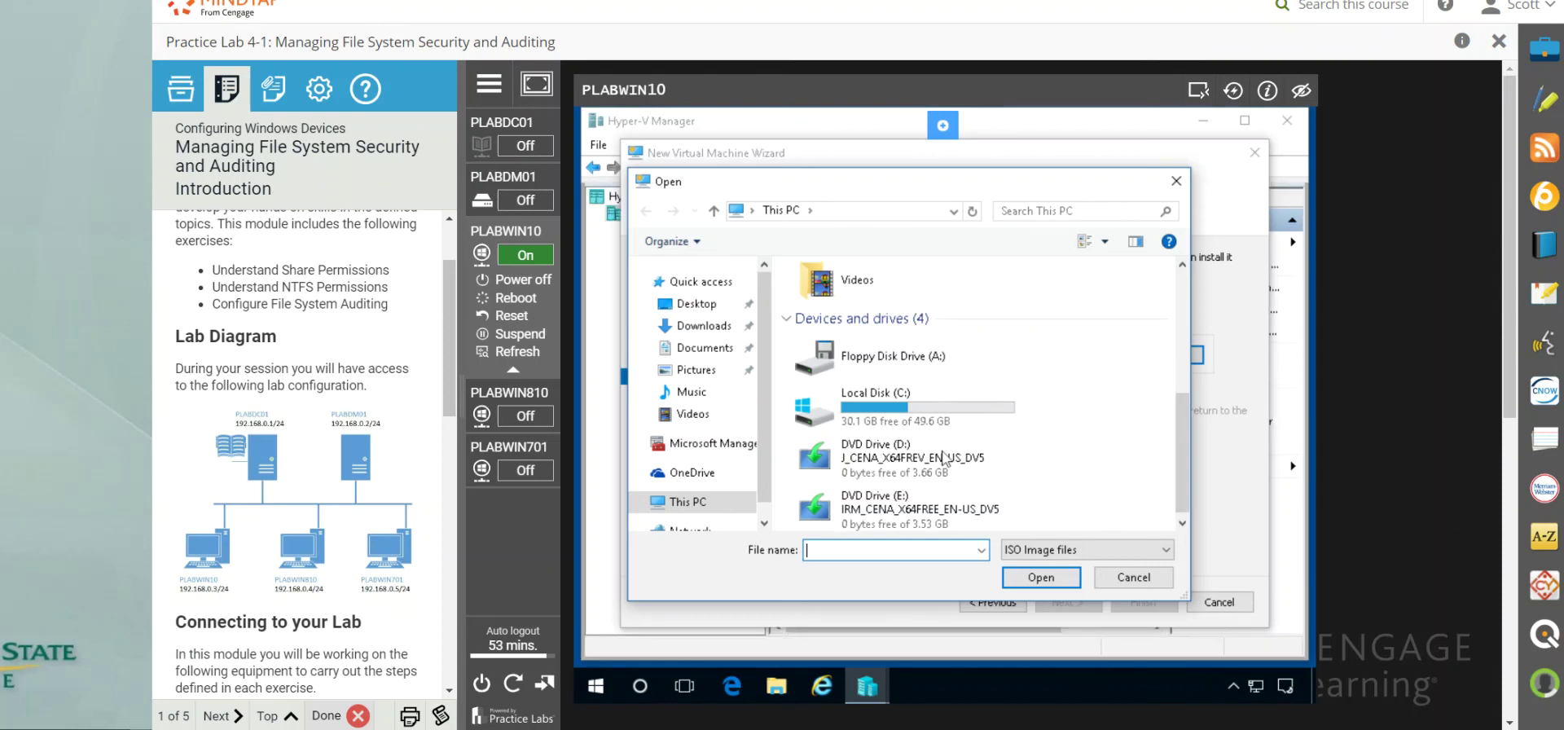
{"action": "double_click", "coordinate": [870, 474]}
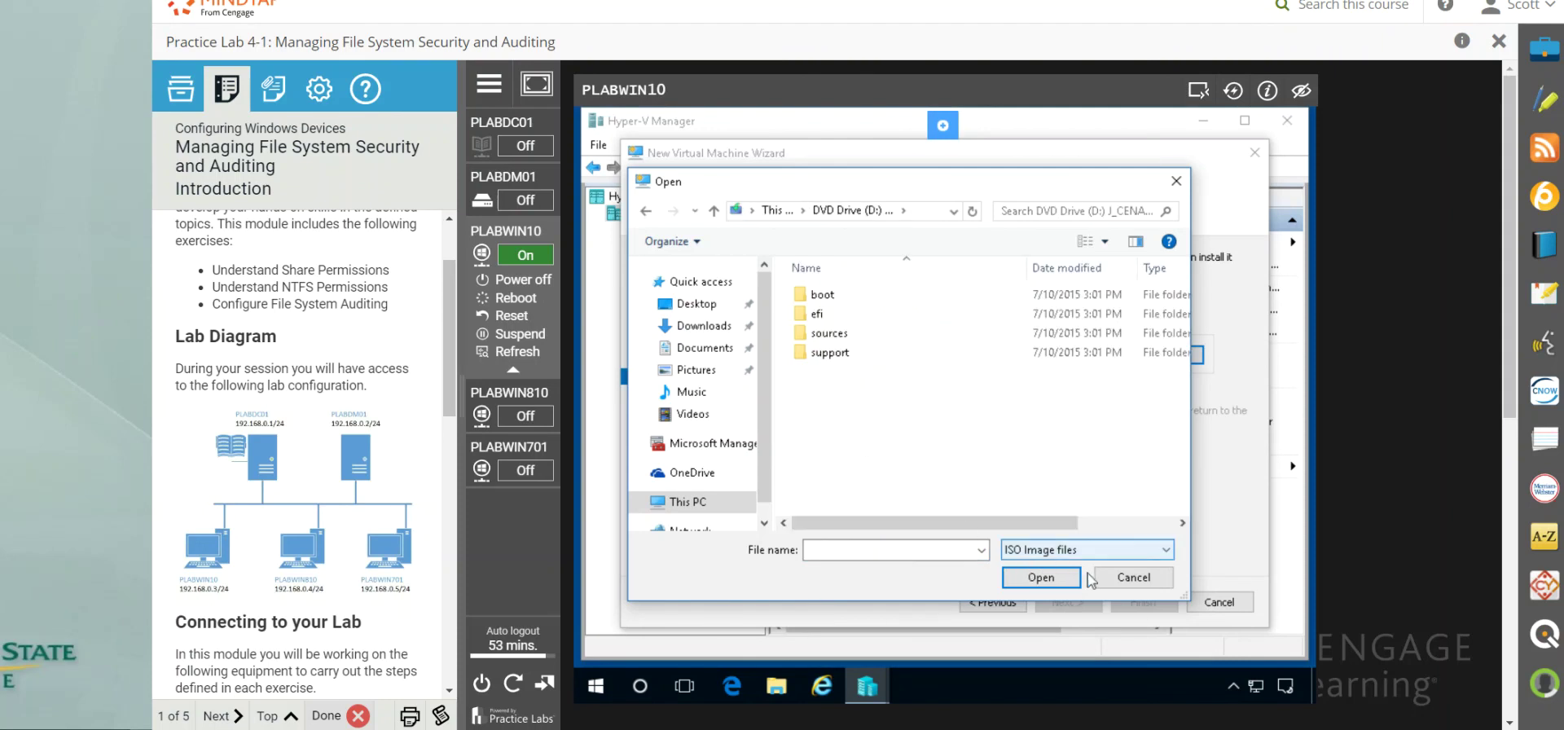
{"action": "double_click", "coordinate": [830, 301]}
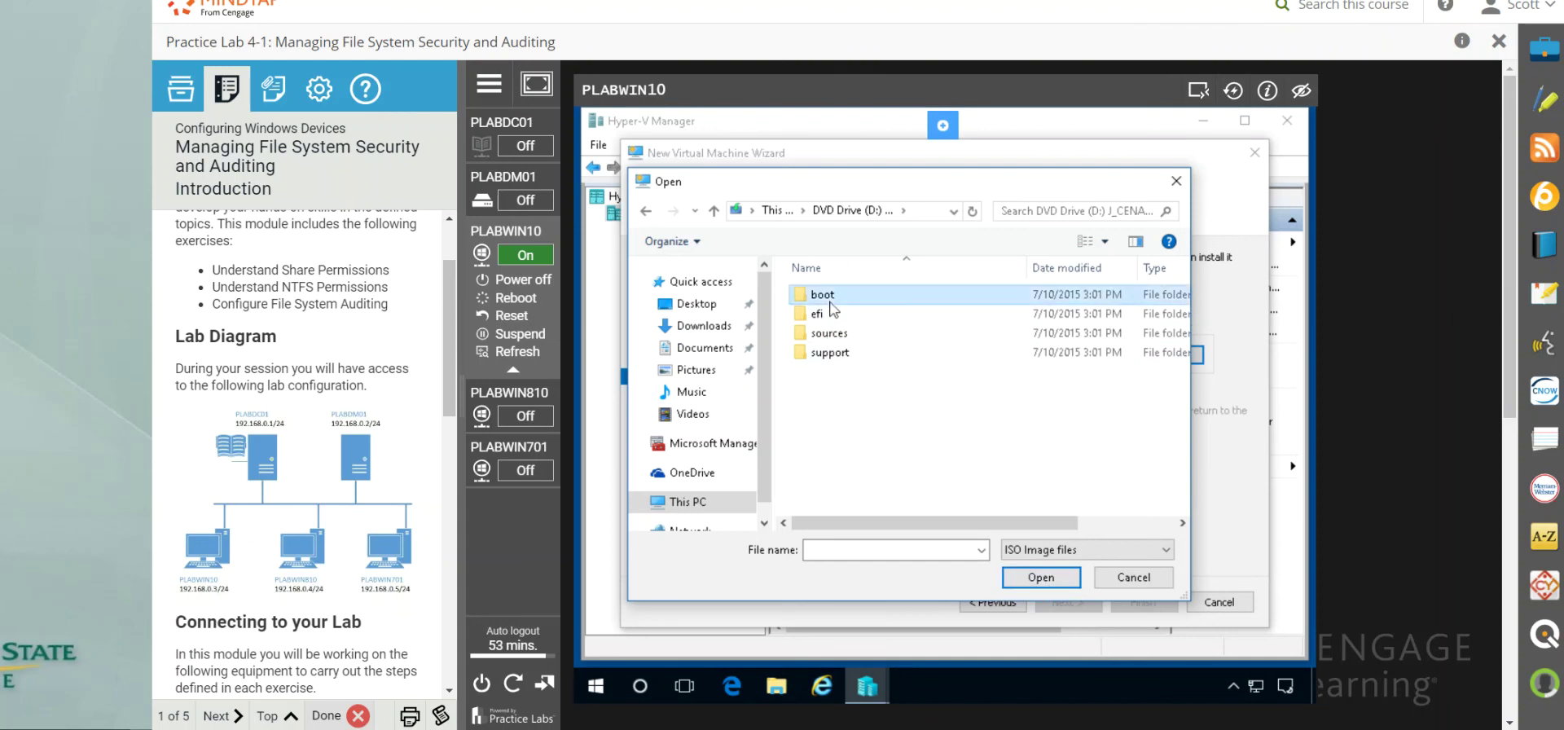
{"action": "left_click", "coordinate": [1127, 579]}
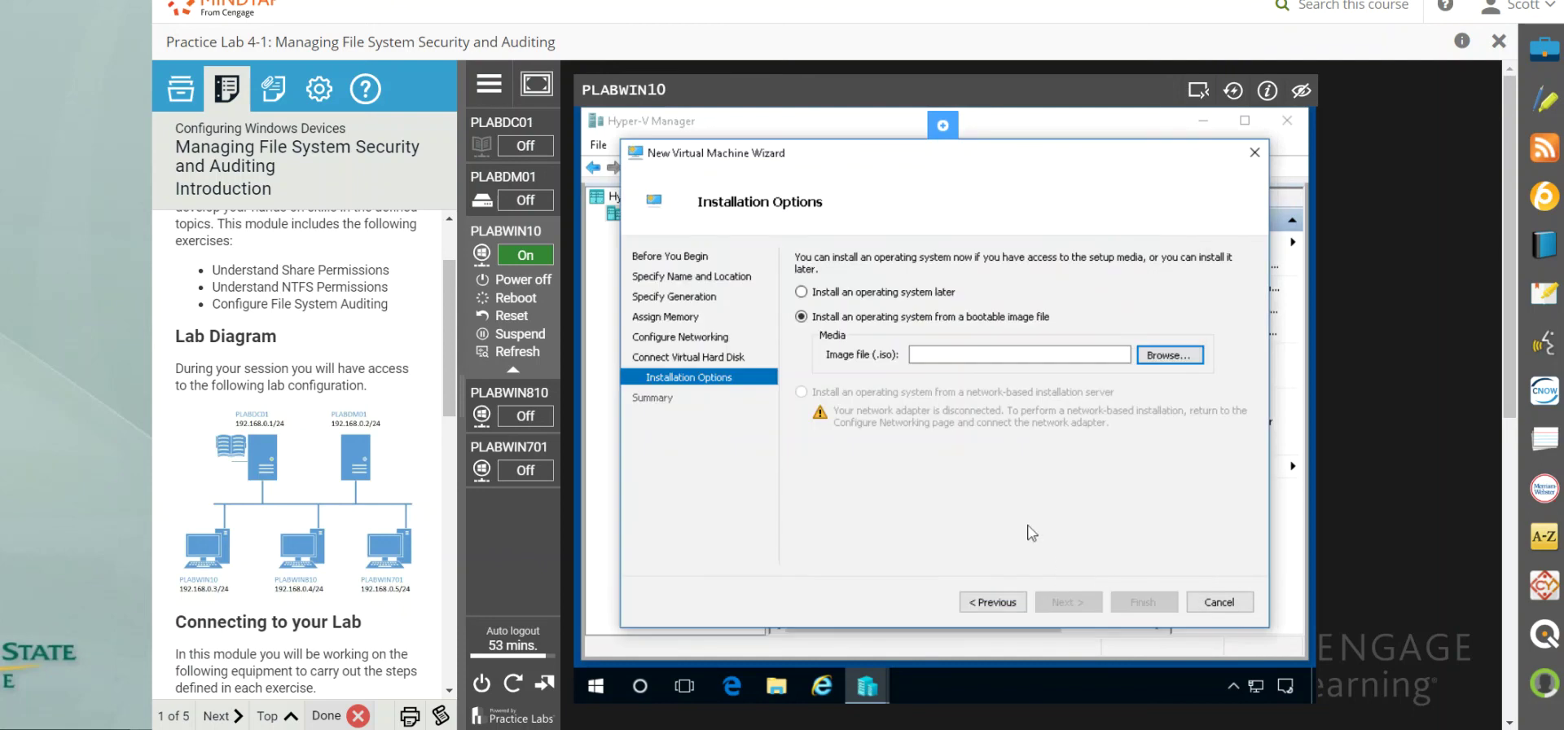
{"action": "left_click", "coordinate": [1173, 353]}
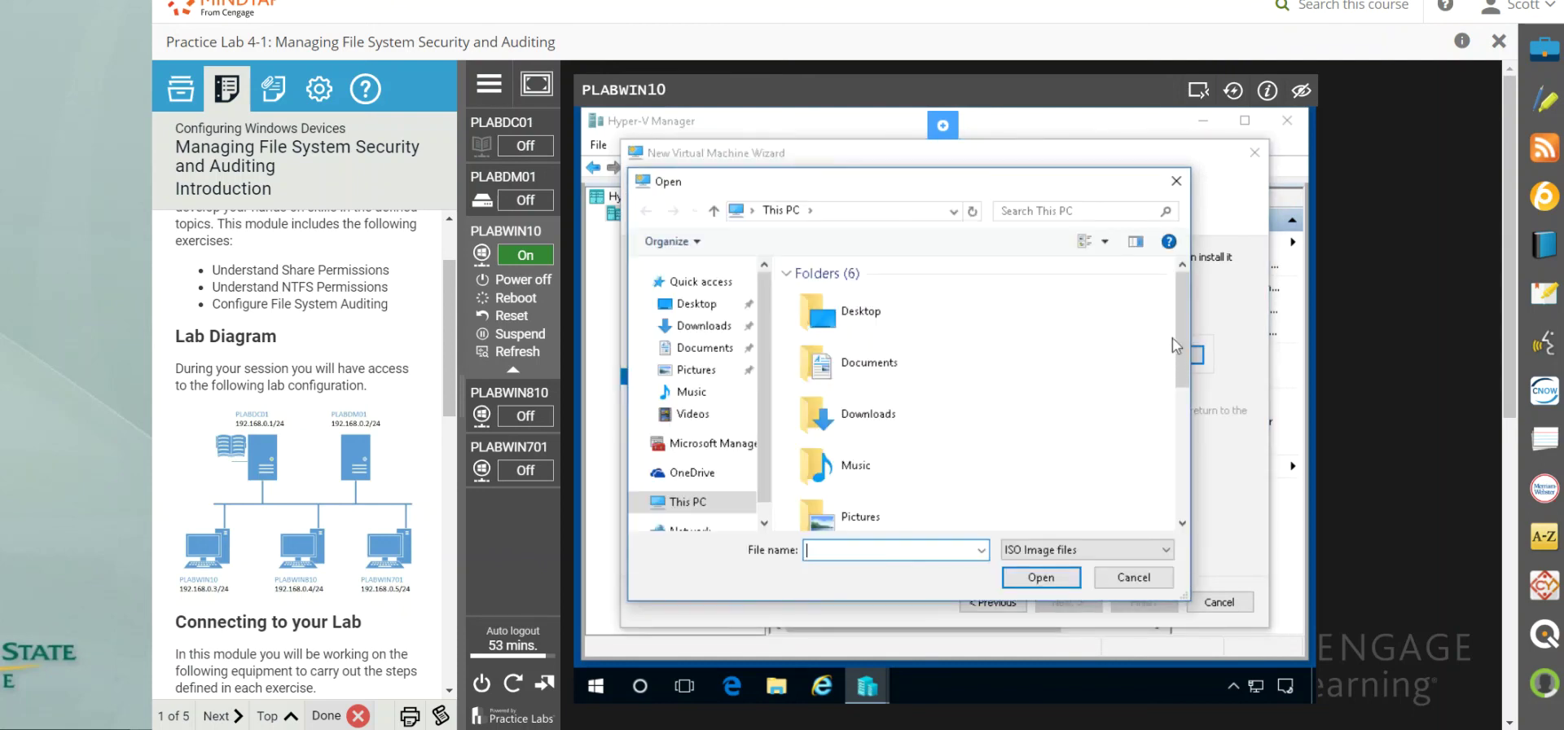
{"action": "left_click_drag", "start_coordinate": [1180, 329], "coordinate": [1121, 238]}
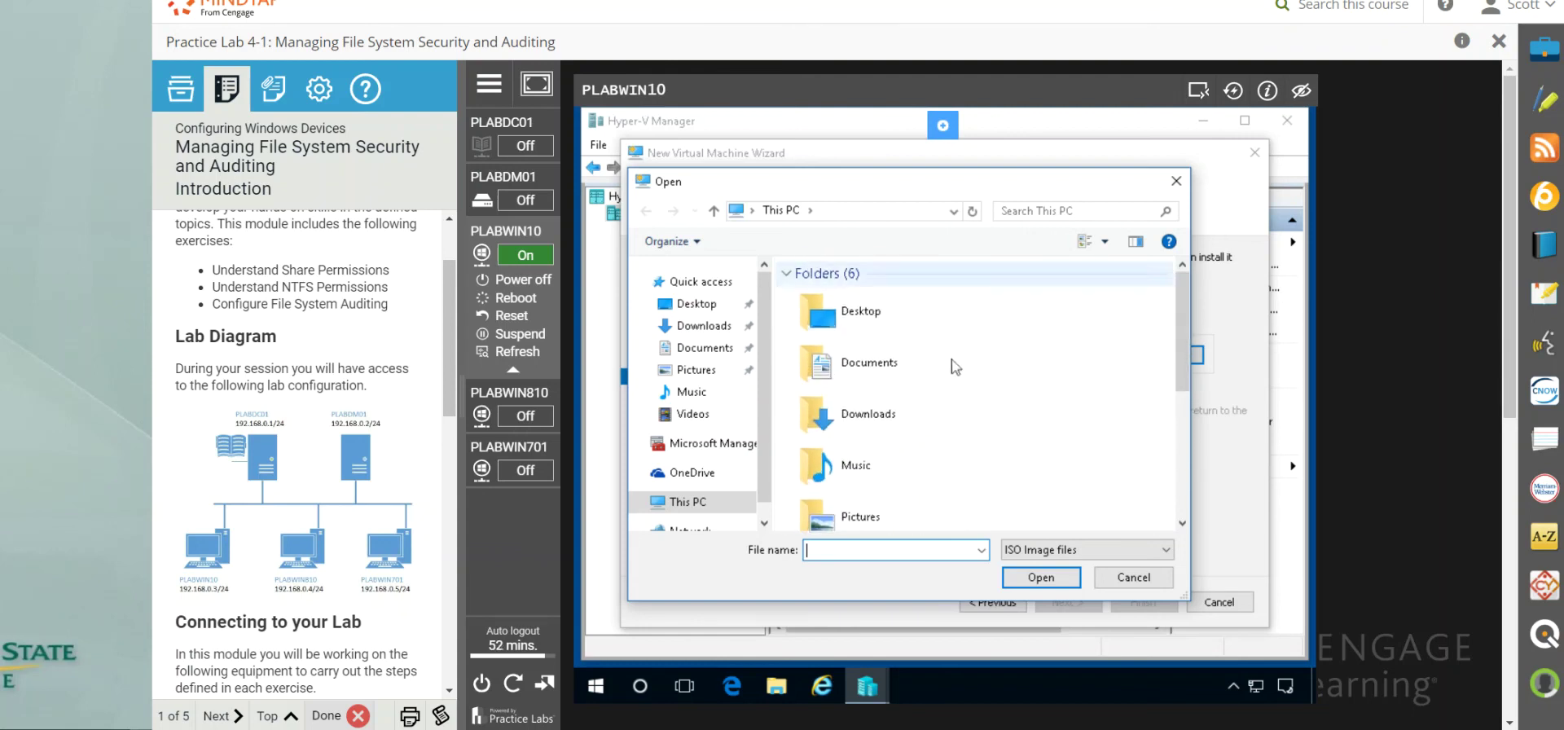
{"action": "left_click", "coordinate": [1176, 181]}
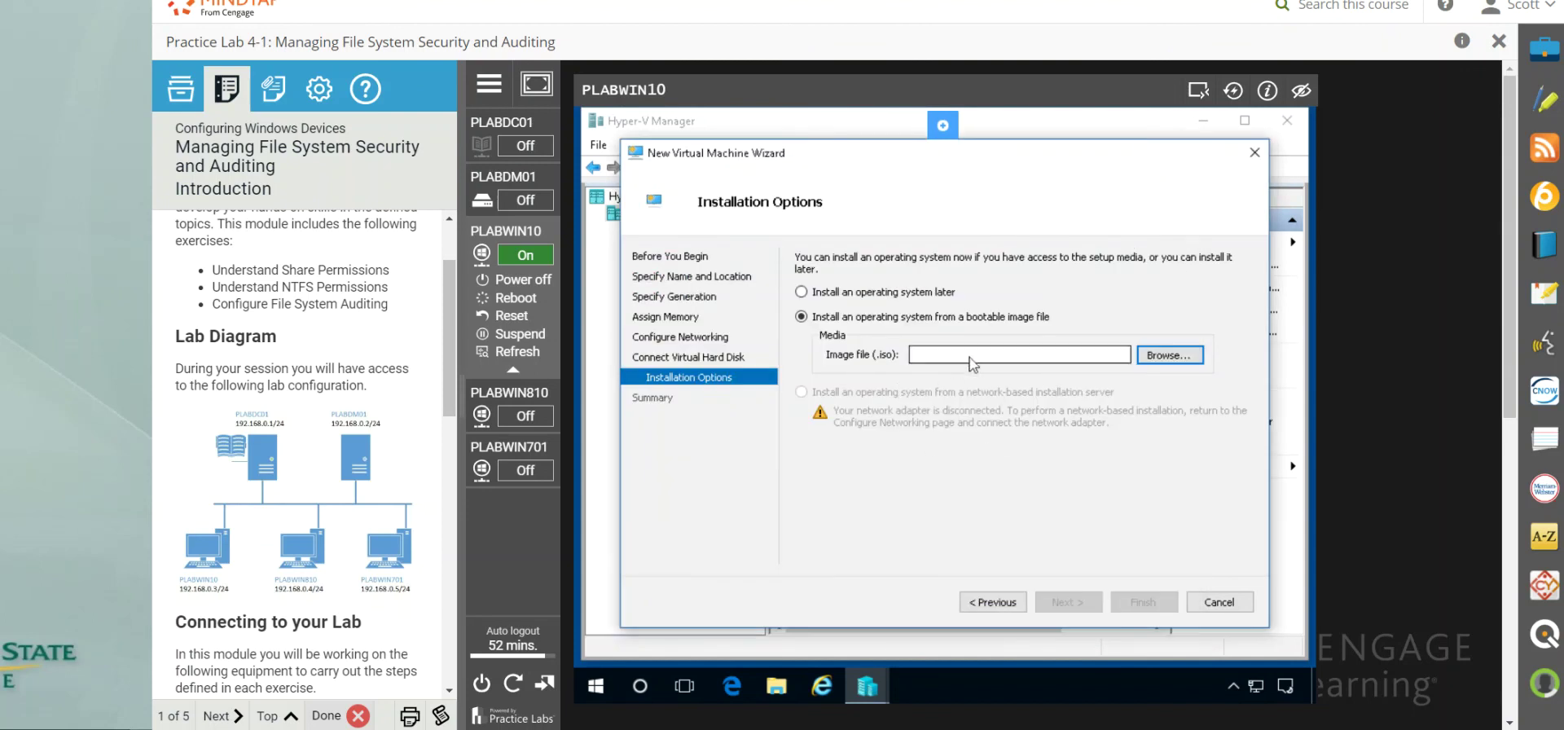
Choose to install an operating system later and finish creating the virtual machine
{"action": "left_click", "coordinate": [803, 292]}
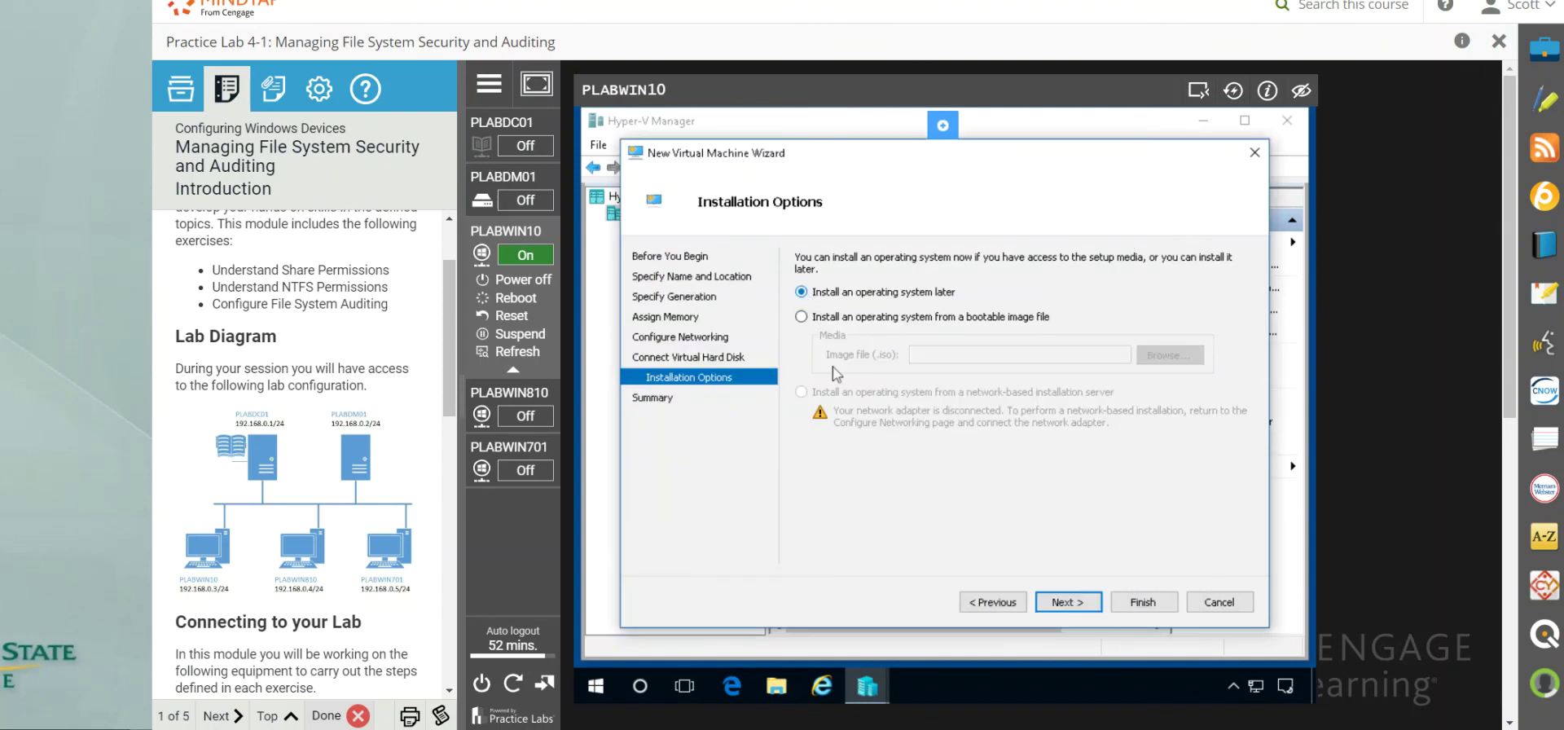
{"action": "left_click", "coordinate": [1088, 609]}
{"action": "left_click", "coordinate": [1137, 602]}
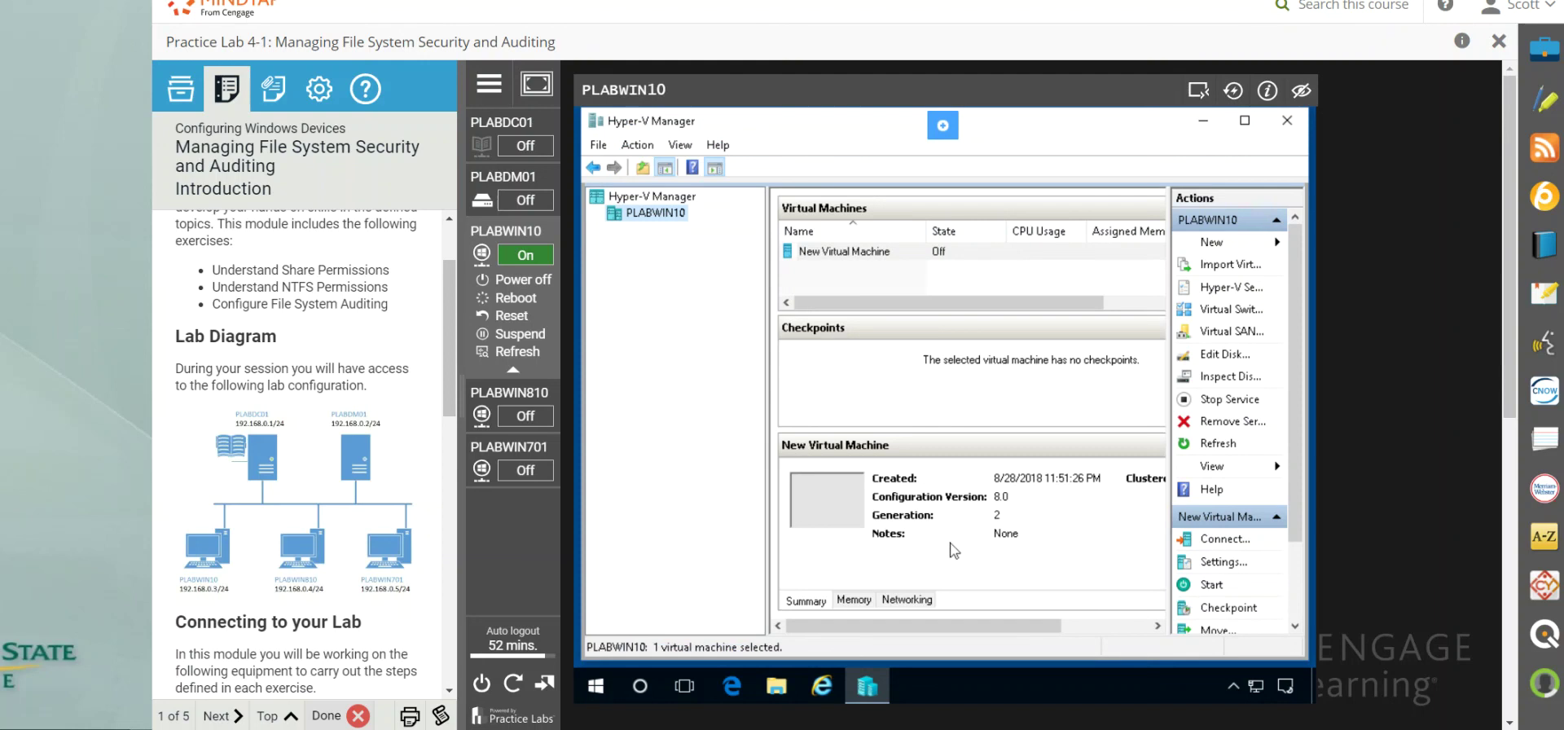
Connect to New Virtual Machine, start it, and close the connection window after its boot attempt
{"action": "left_click", "coordinate": [857, 258]}
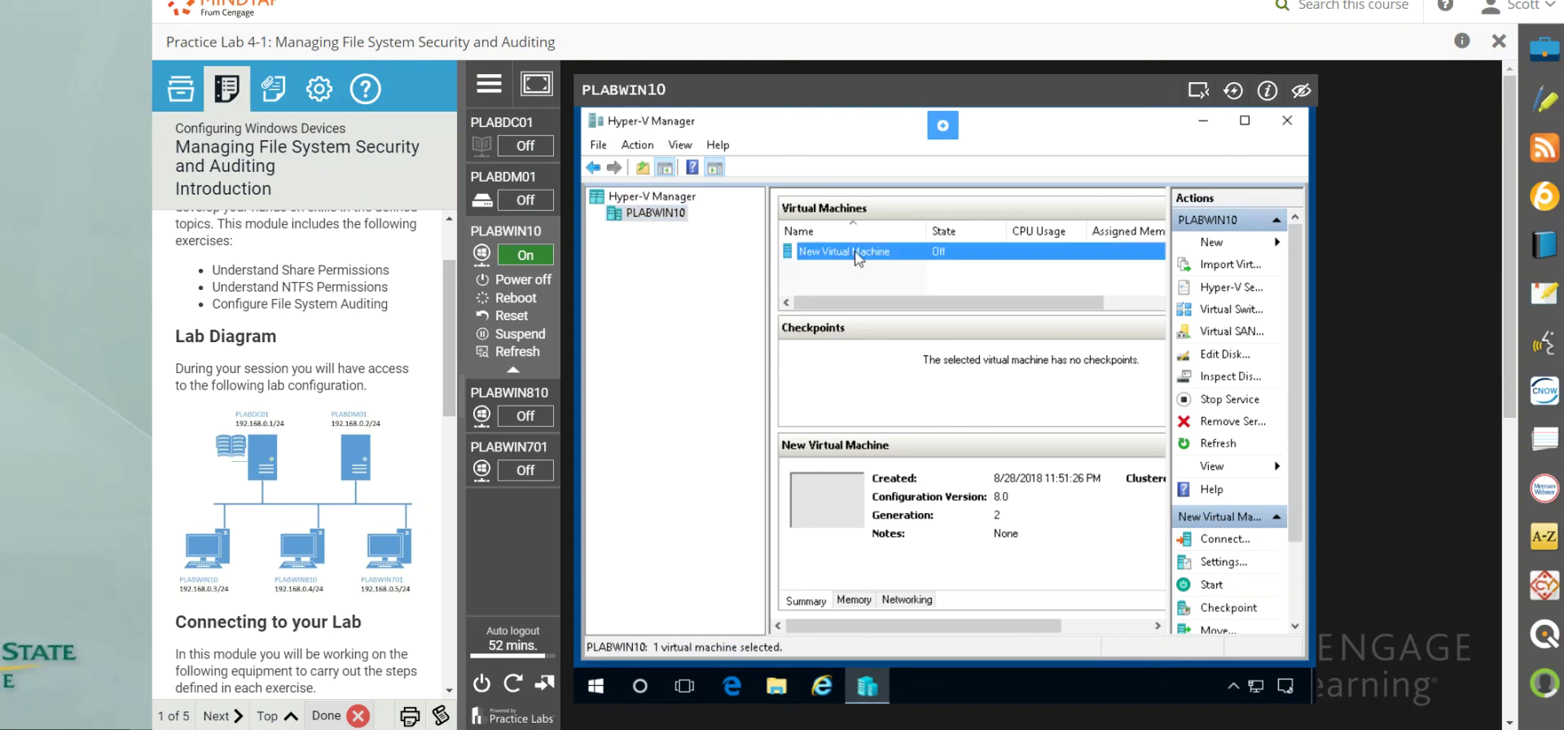
{"action": "double_click", "coordinate": [856, 258]}
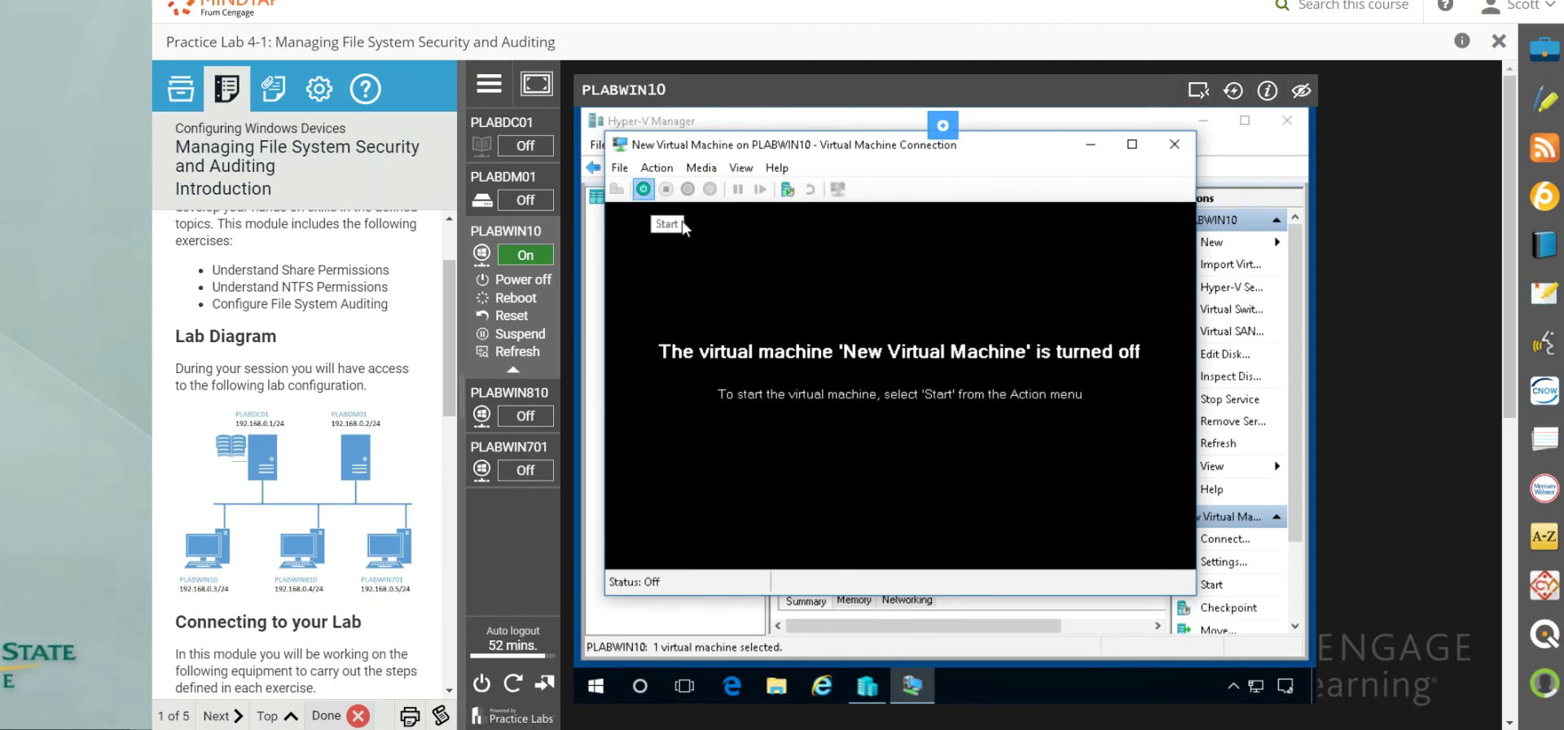
{"action": "left_click", "coordinate": [643, 189]}
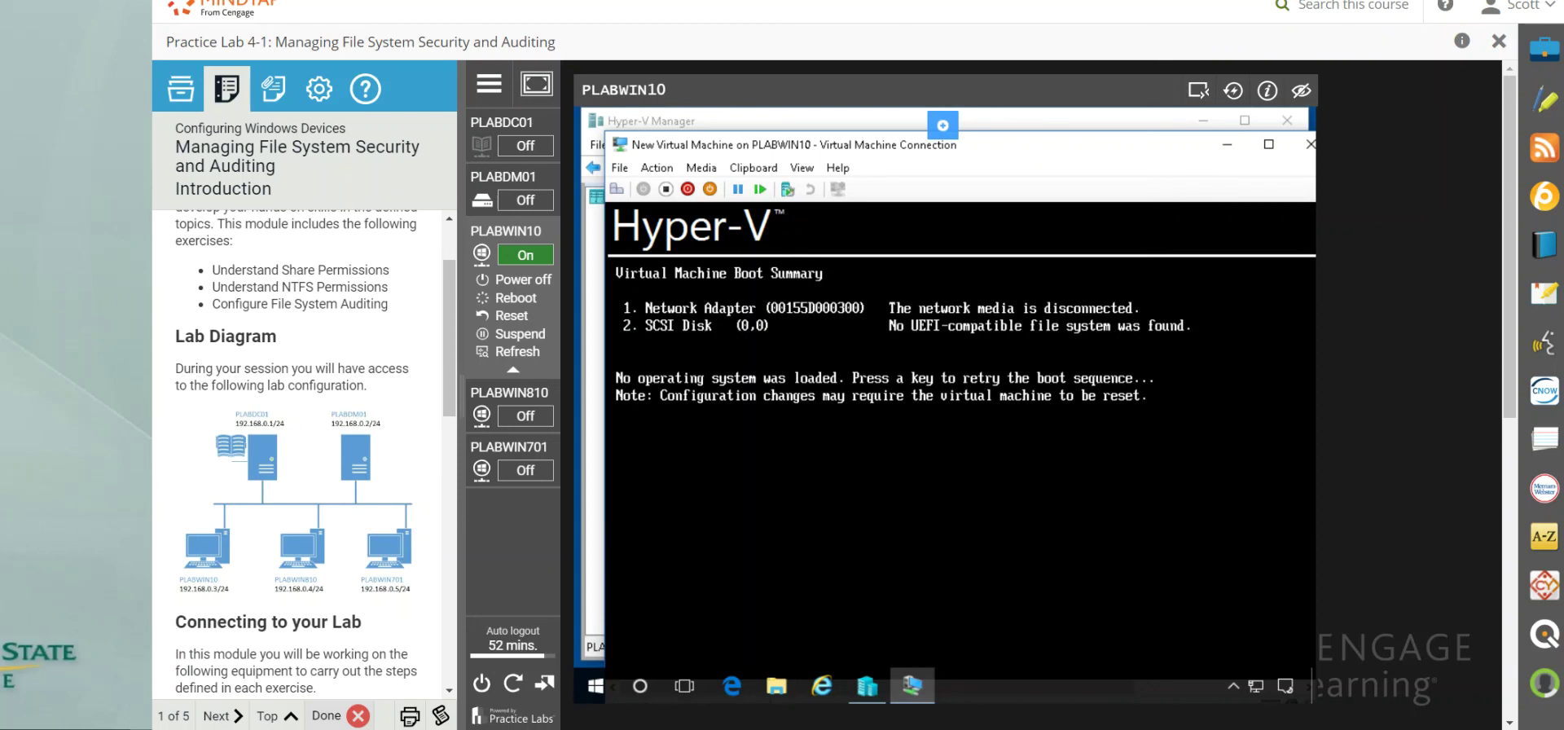
{"action": "left_click", "coordinate": [1307, 144]}
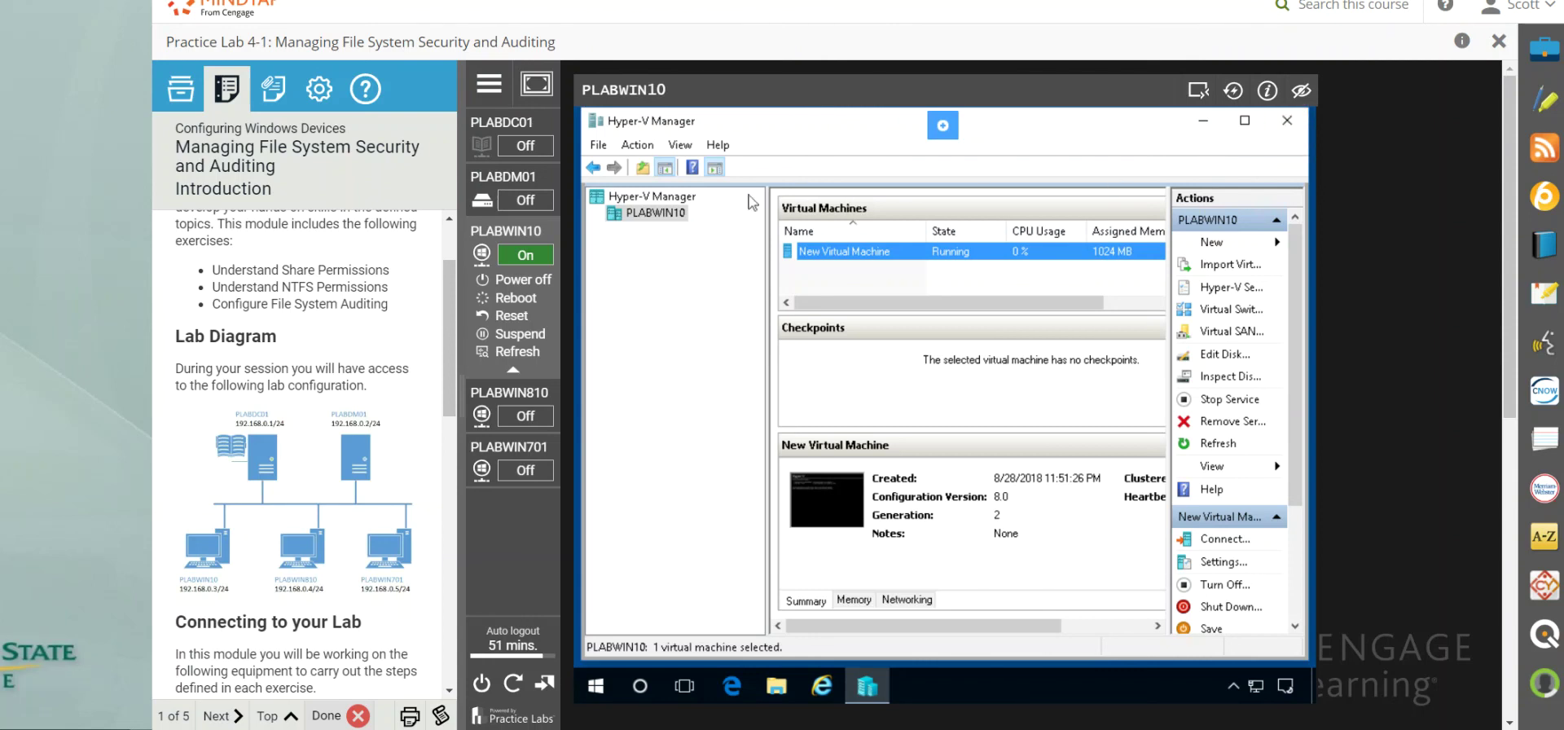
Try to shut down New Virtual Machine from Hyper-V Manager and dismiss the resulting dialog
{"action": "right_click", "coordinate": [830, 255]}
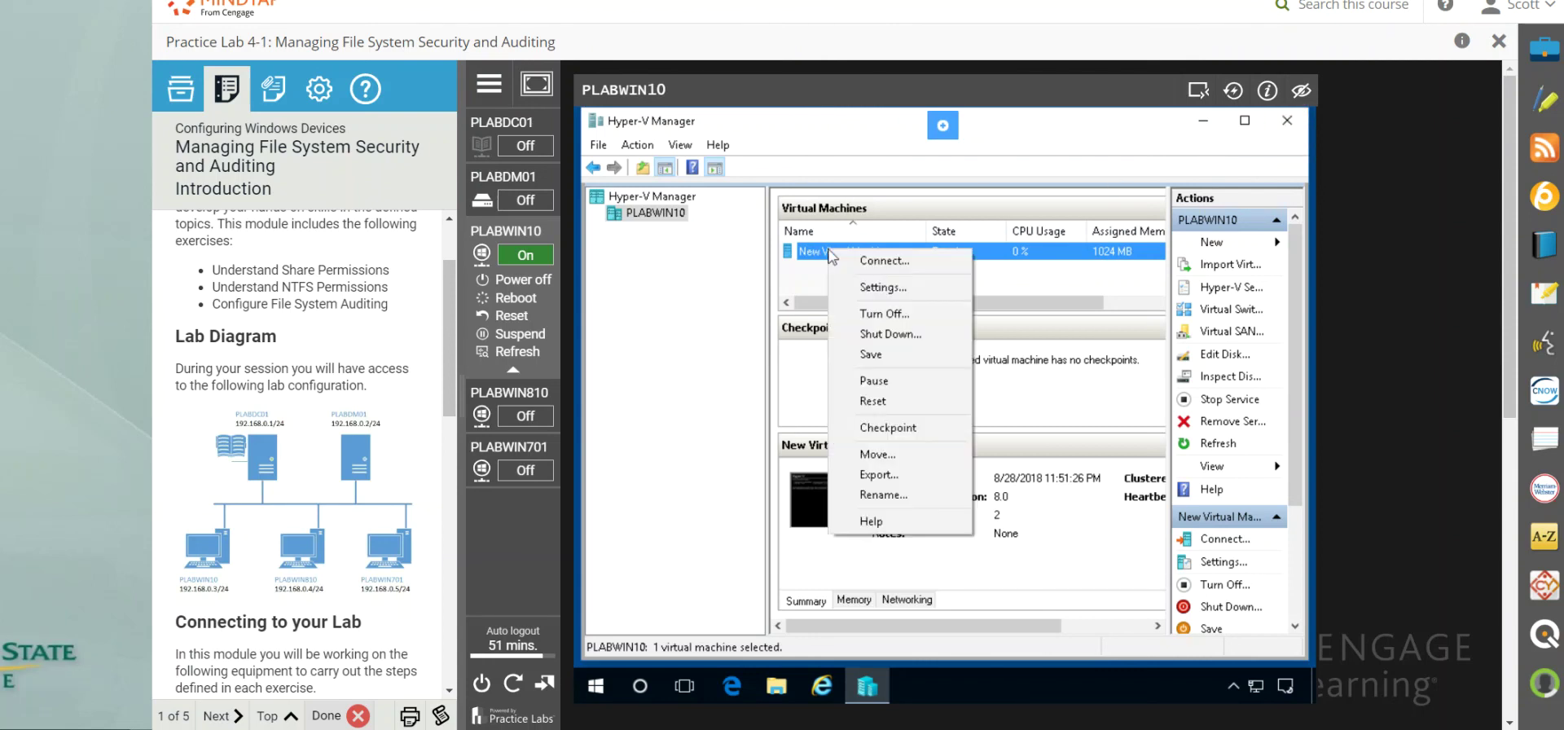
{"action": "left_click", "coordinate": [897, 335]}
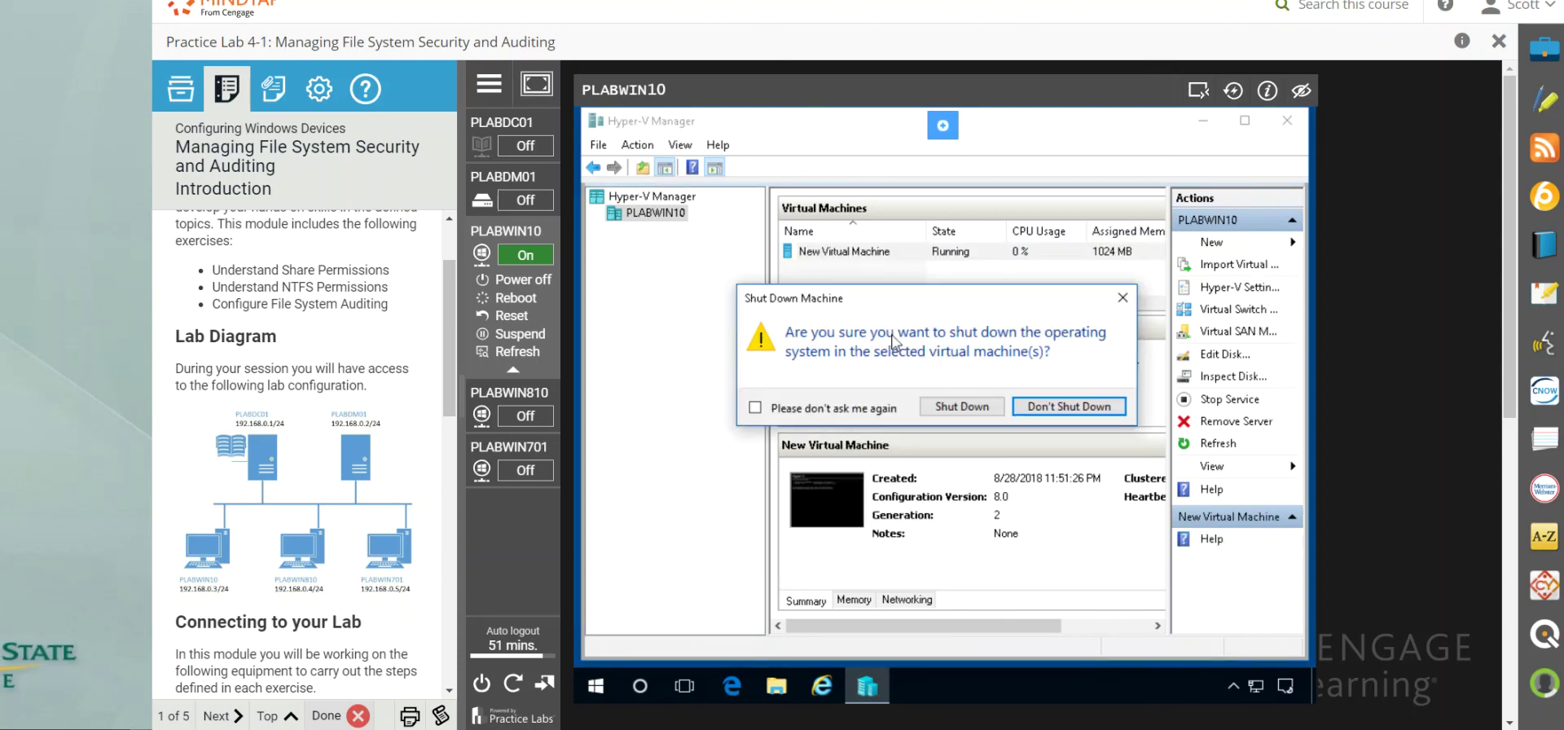
{"action": "left_click", "coordinate": [975, 407]}
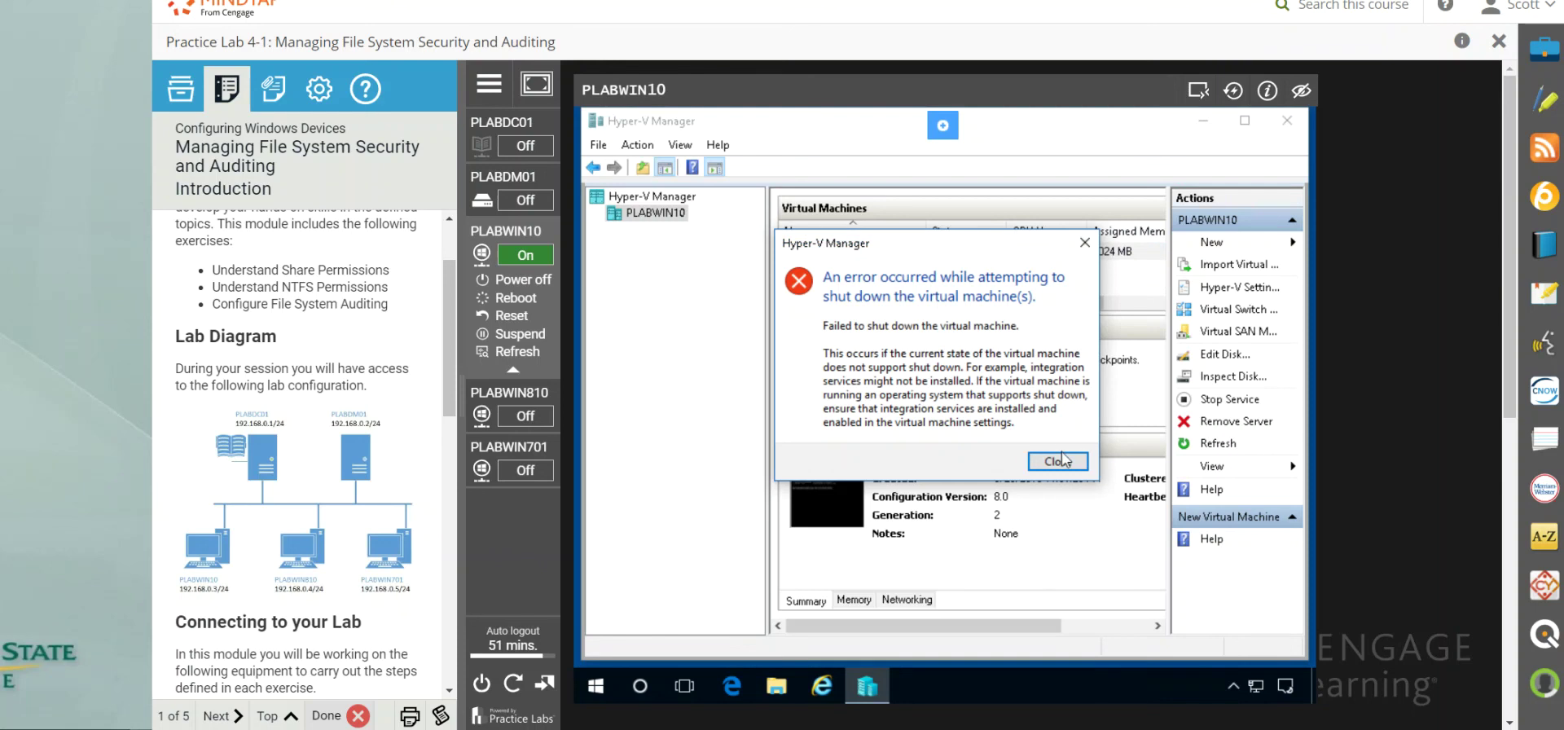
{"action": "left_click", "coordinate": [1058, 462]}
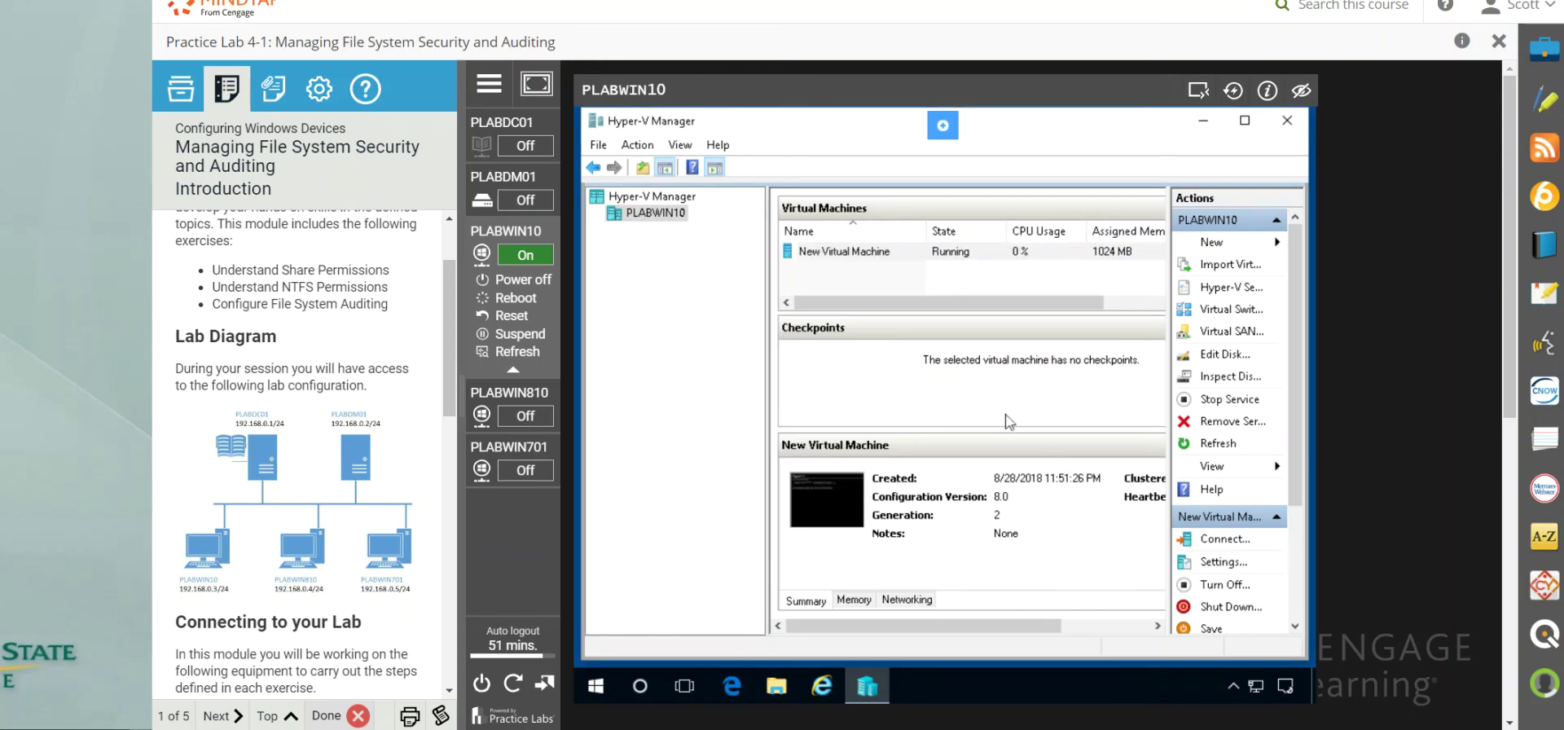
Turn off New Virtual Machine and confirm the power-off
{"action": "right_click", "coordinate": [878, 259]}
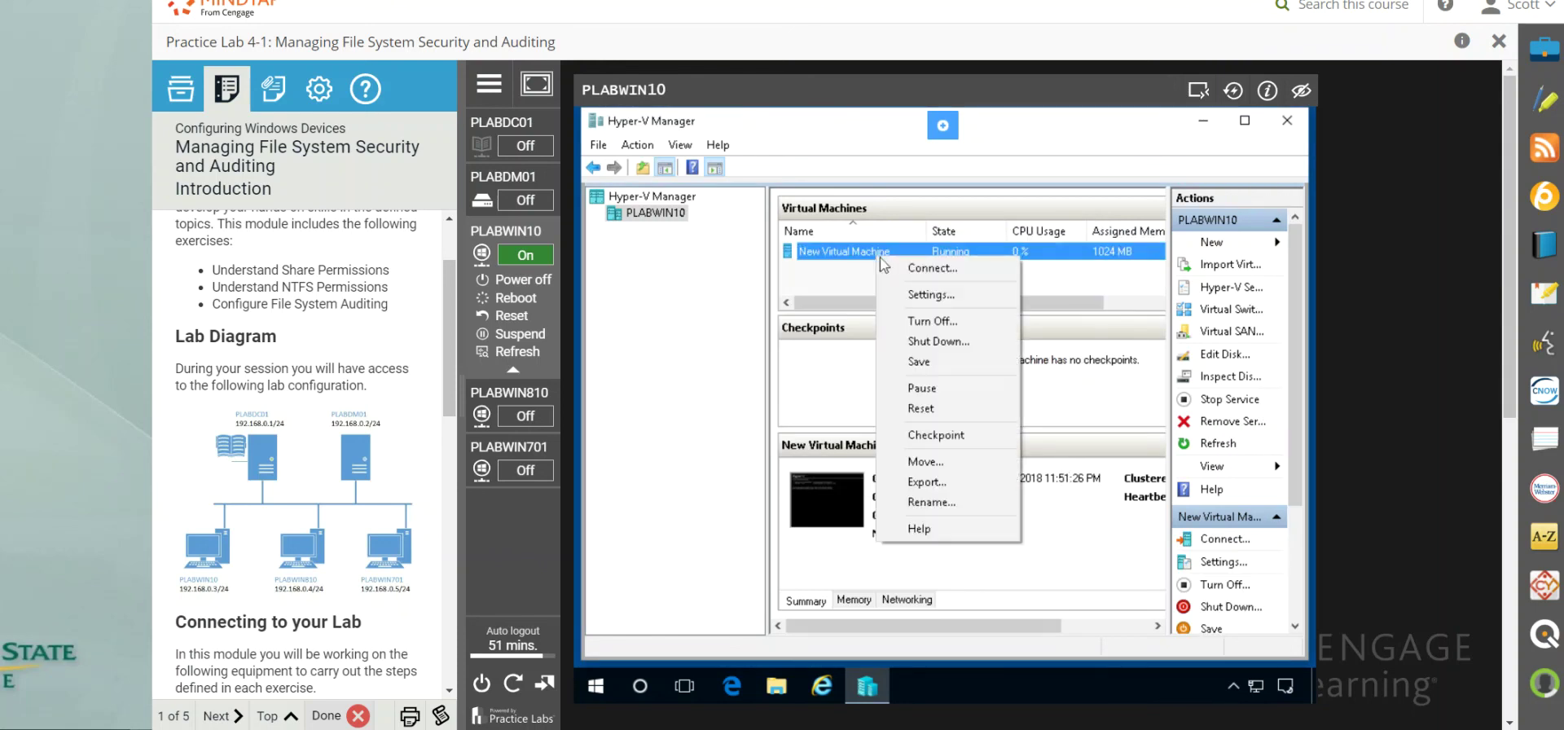
{"action": "left_click", "coordinate": [928, 323]}
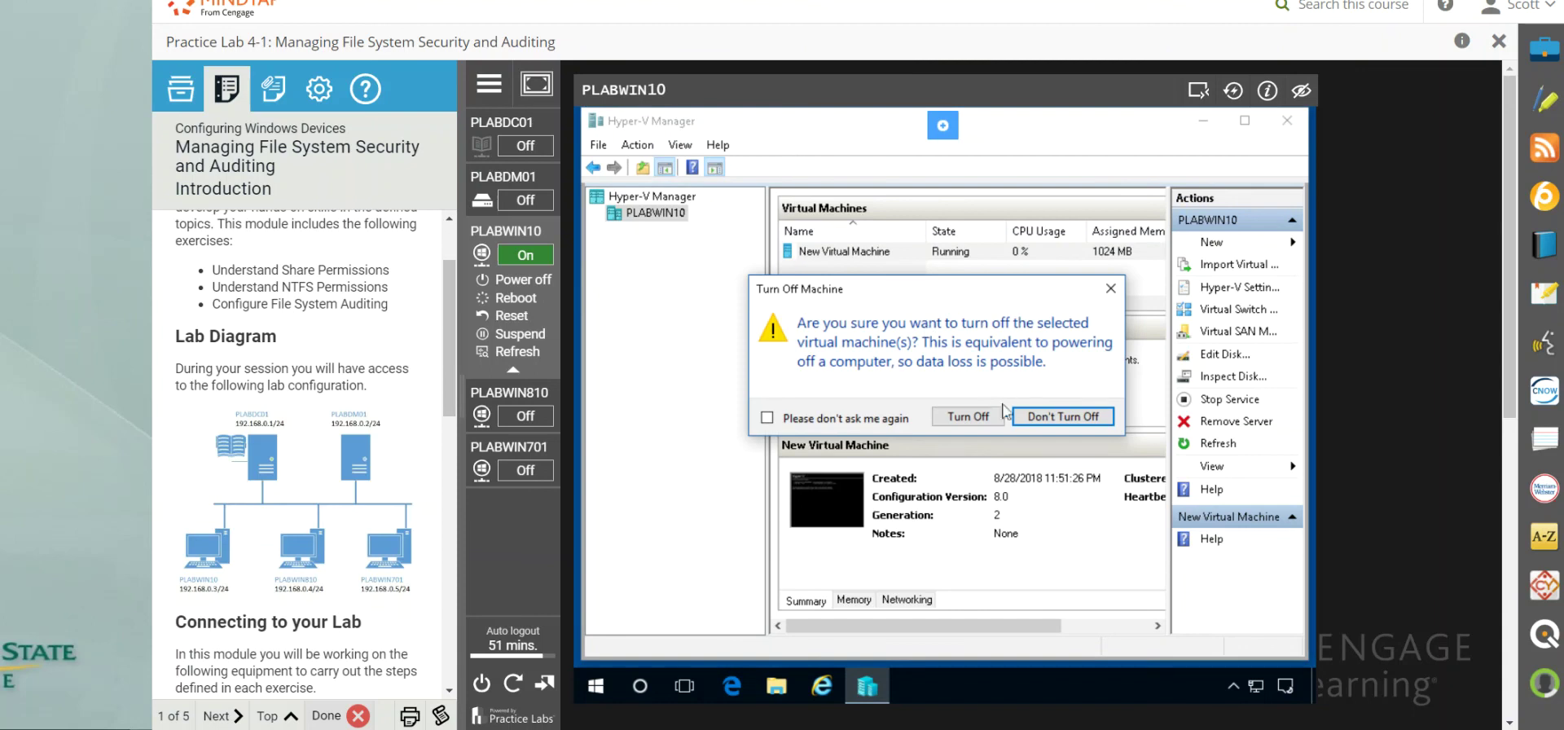
{"action": "left_click", "coordinate": [986, 418]}
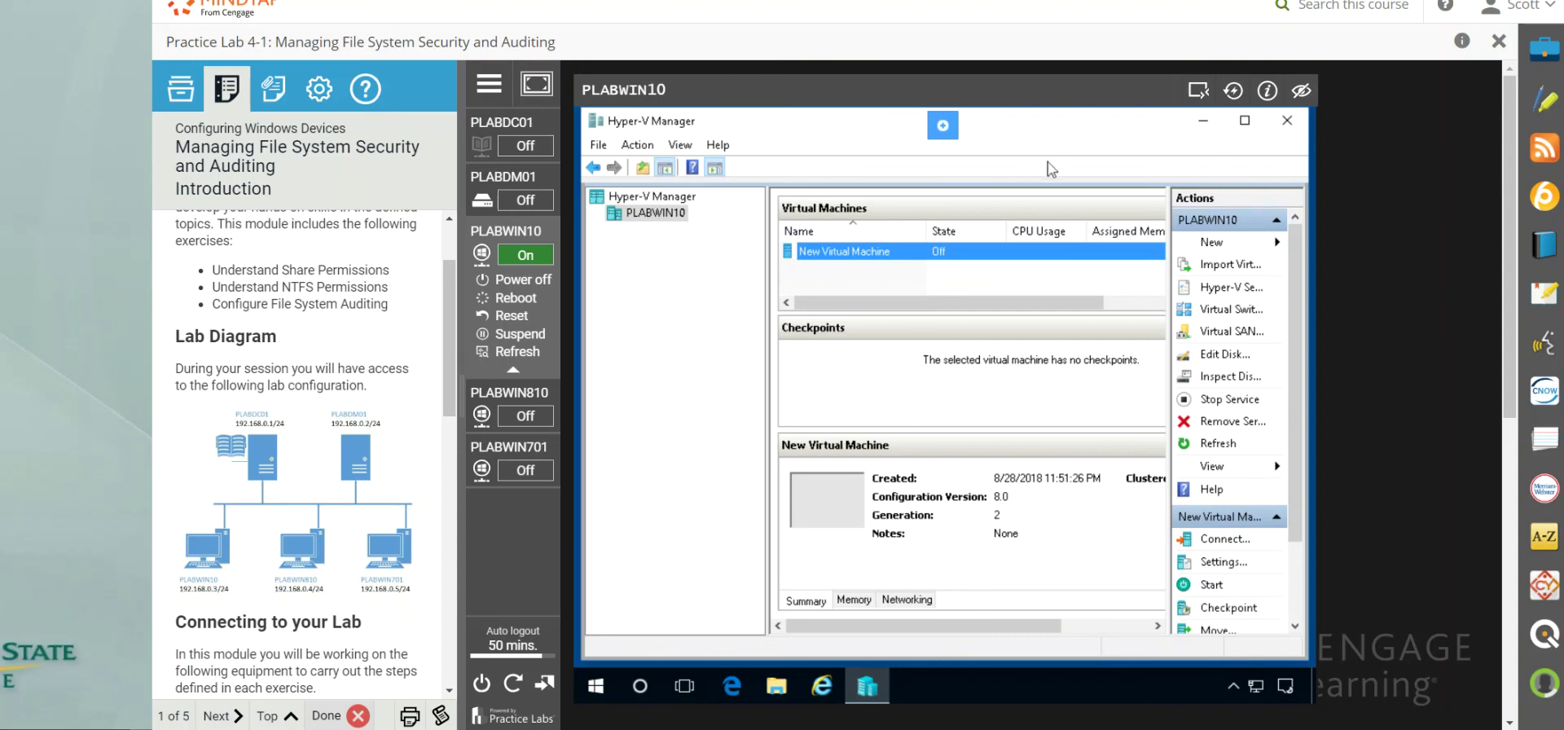
Close Hyper-V Manager and open the Windows Start menu
{"action": "left_click", "coordinate": [1286, 122]}
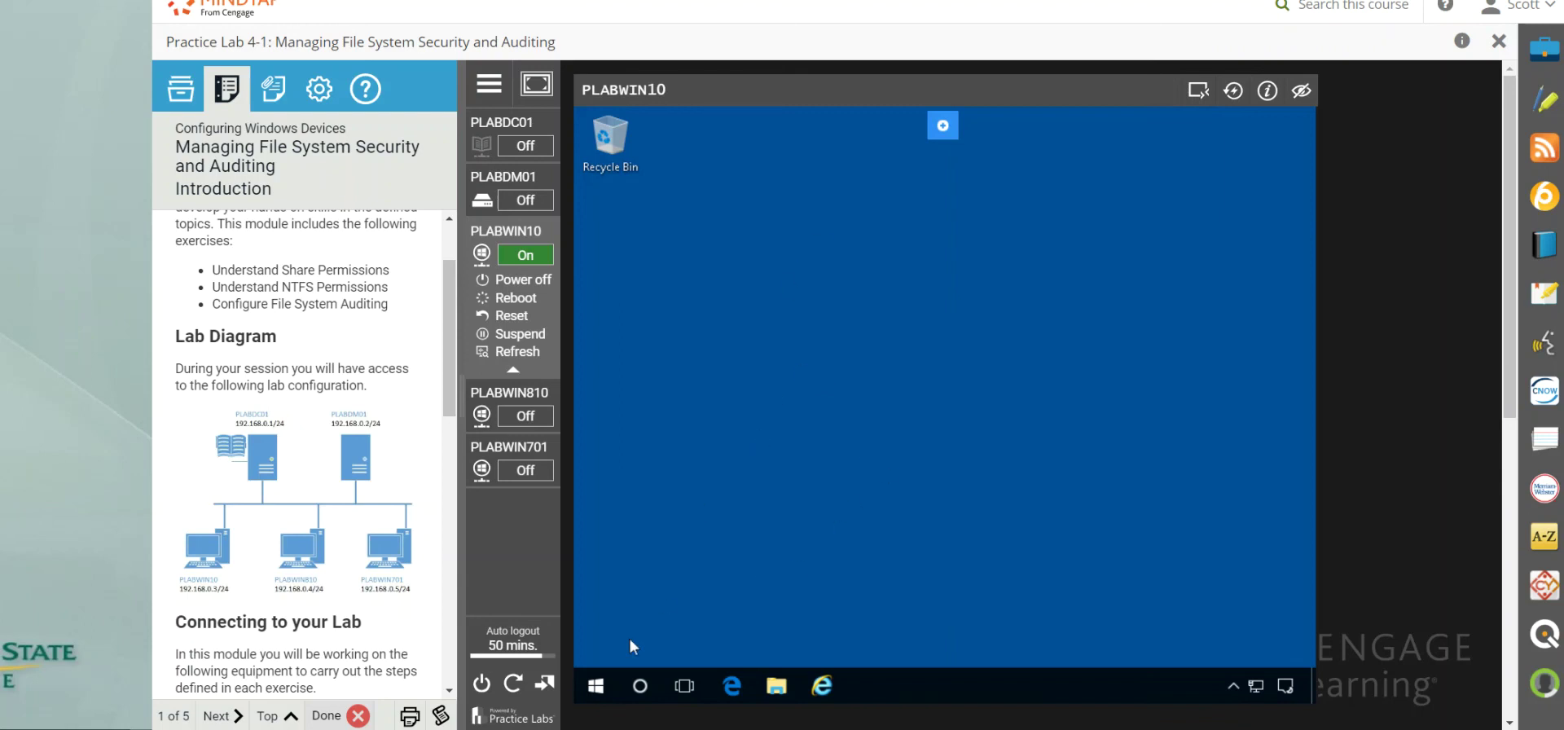
{"action": "left_click", "coordinate": [595, 686]}
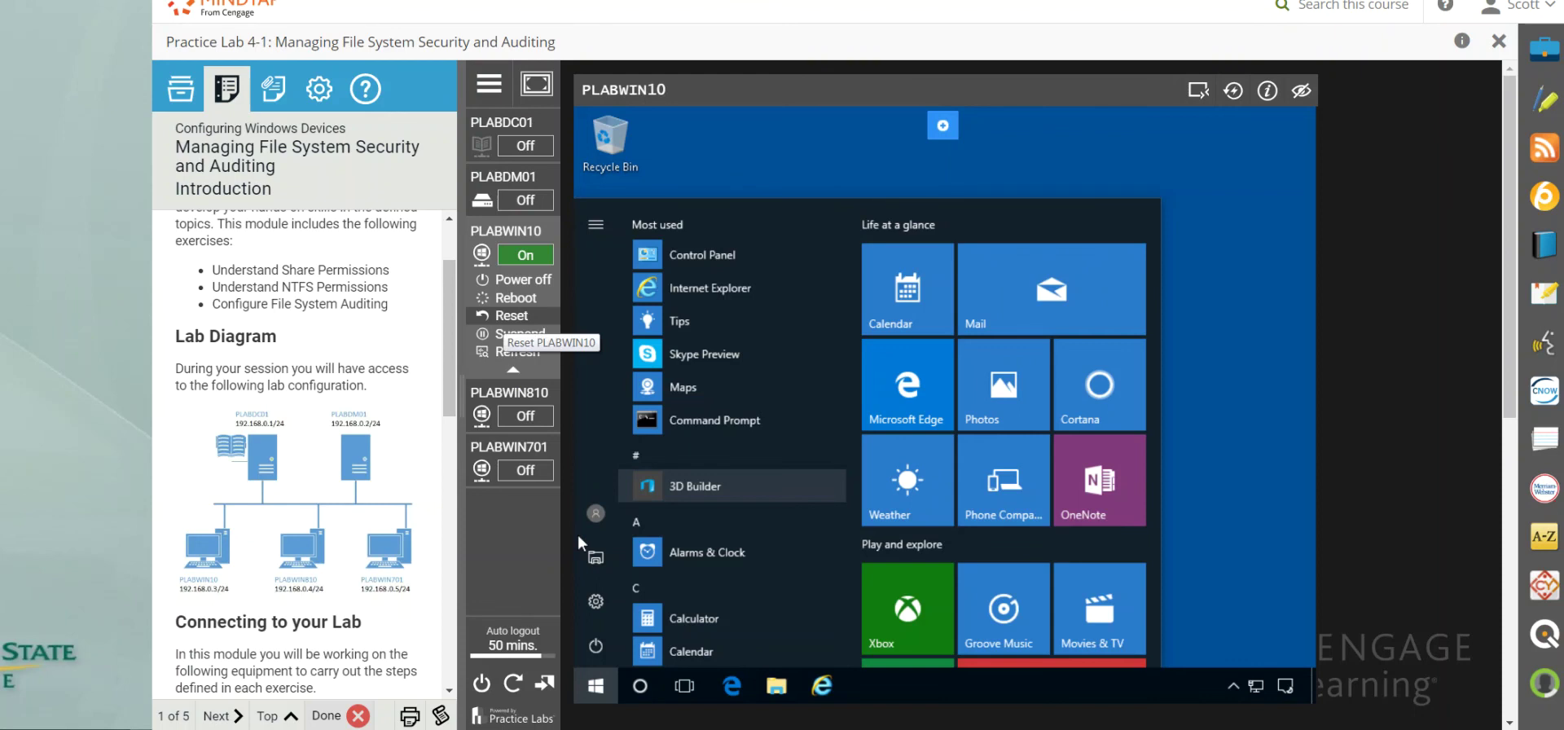
Reset the PLABWIN10 lab machine and confirm the reset
{"action": "left_click", "coordinate": [512, 315]}
{"action": "left_click", "coordinate": [663, 518]}
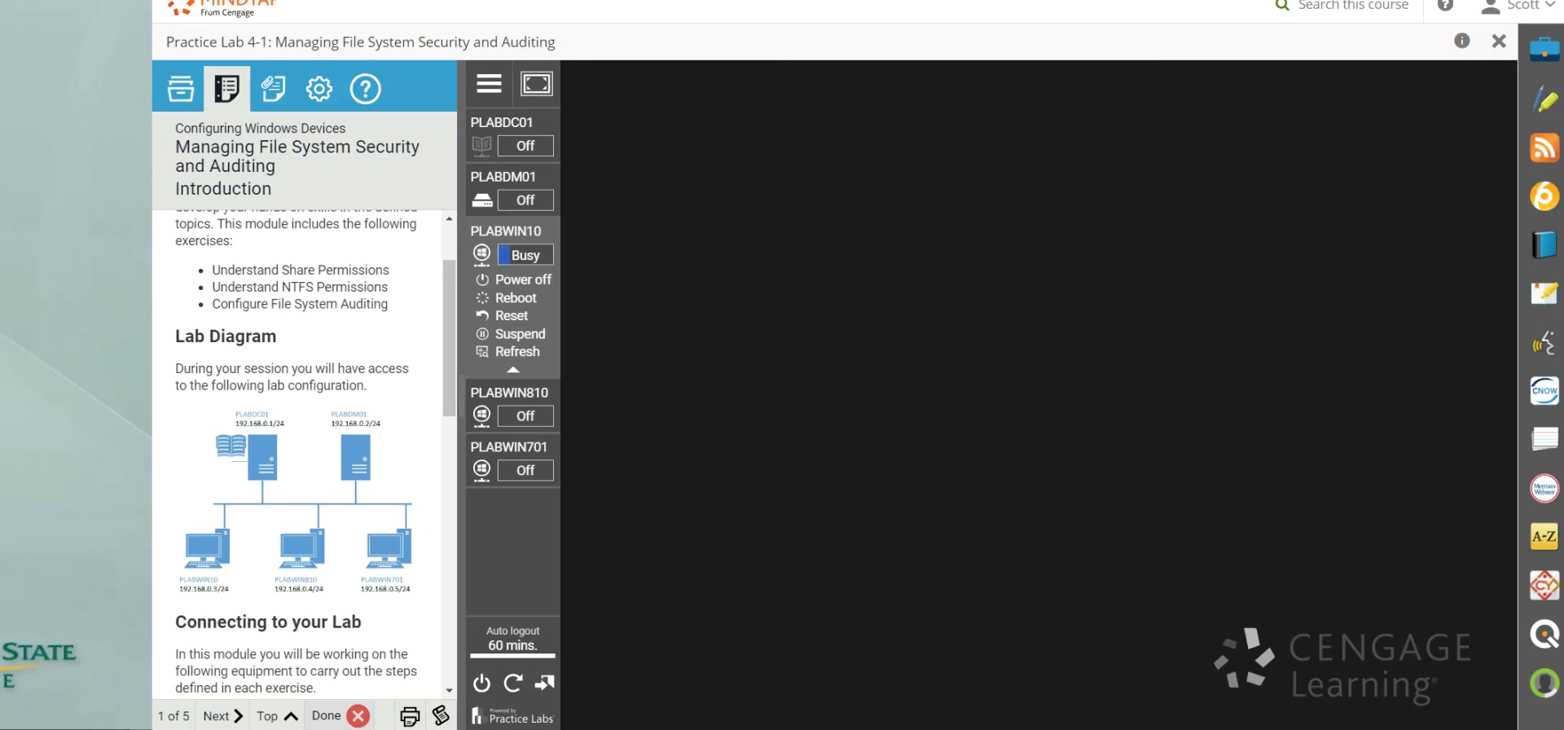
Look through the rest of the lab Introduction and the Understand Share Permissions exercise to its final step
{"action": "scroll", "coordinate": [297, 452], "scroll_direction": "down", "scroll_amount": 15}
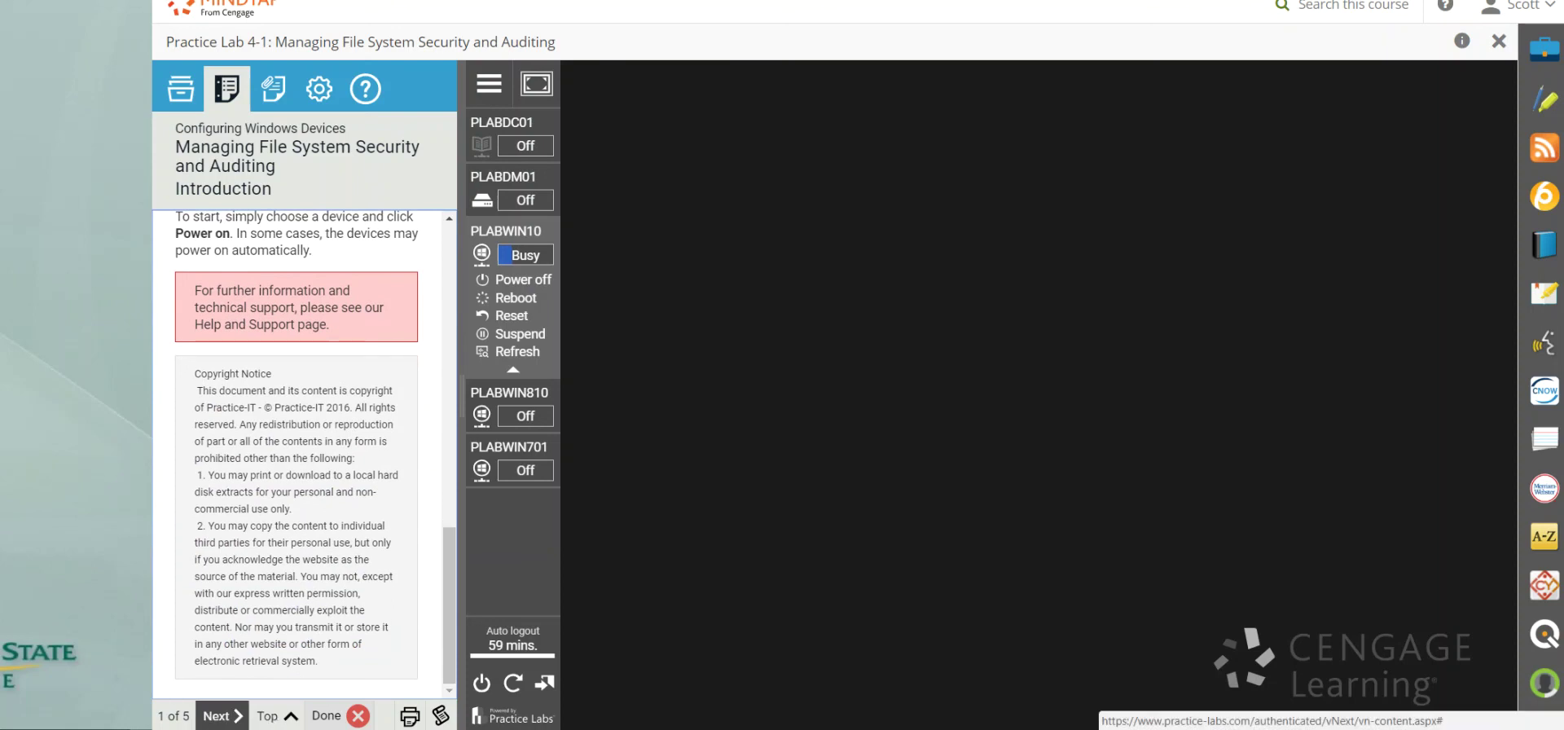
{"action": "left_click", "coordinate": [220, 716]}
{"action": "scroll", "coordinate": [297, 440], "scroll_direction": "down", "scroll_amount": 15}
{"action": "scroll", "coordinate": [298, 440], "scroll_direction": "down", "scroll_amount": 15}
{"action": "scroll", "coordinate": [298, 440], "scroll_direction": "down", "scroll_amount": 15}
{"action": "scroll", "coordinate": [297, 440], "scroll_direction": "down", "scroll_amount": 15}
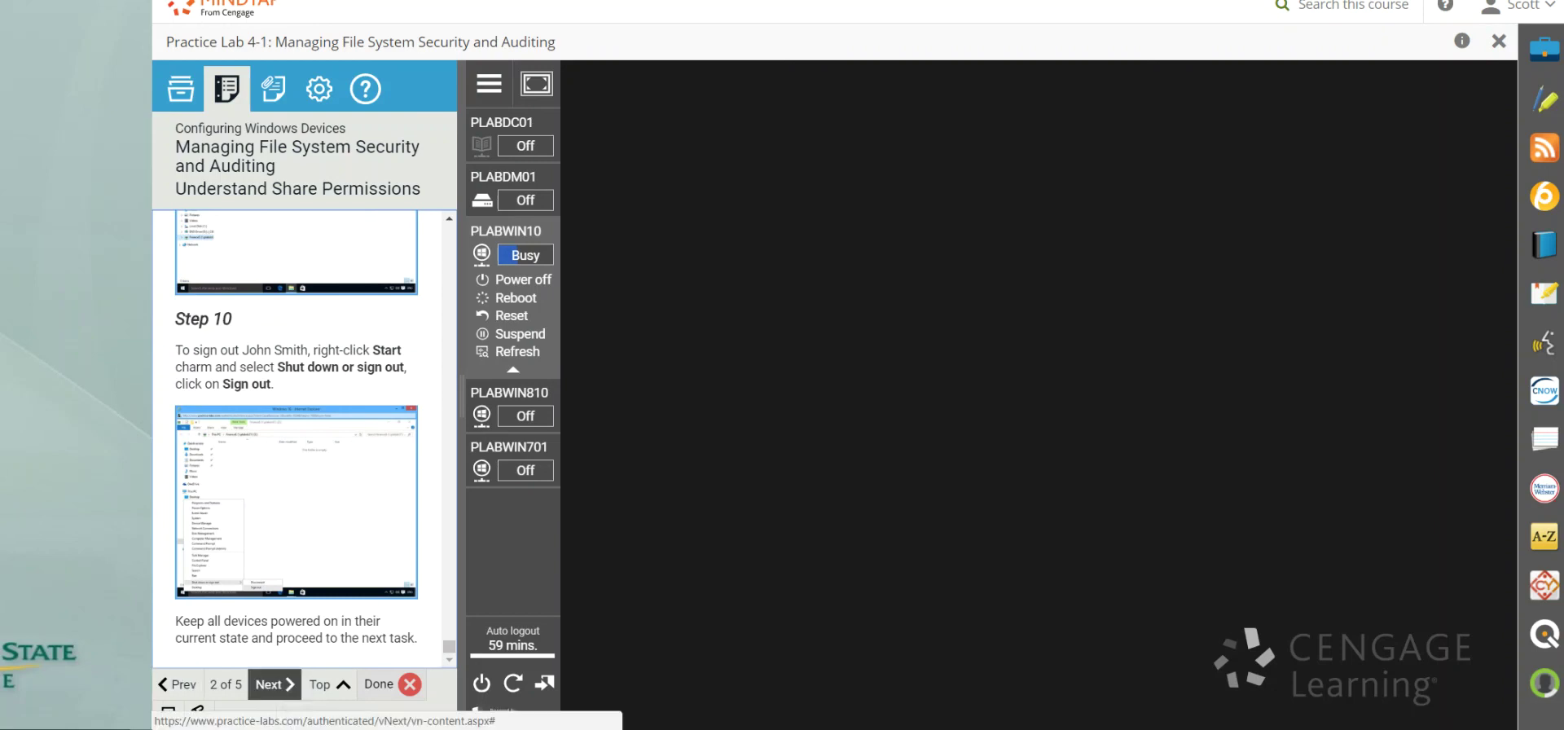
Advance through the Understand NTFS Permissions exercise to the lab's Summary page, and close Practice Lab 4-1 to return to the course overview
{"action": "left_click", "coordinate": [275, 684]}
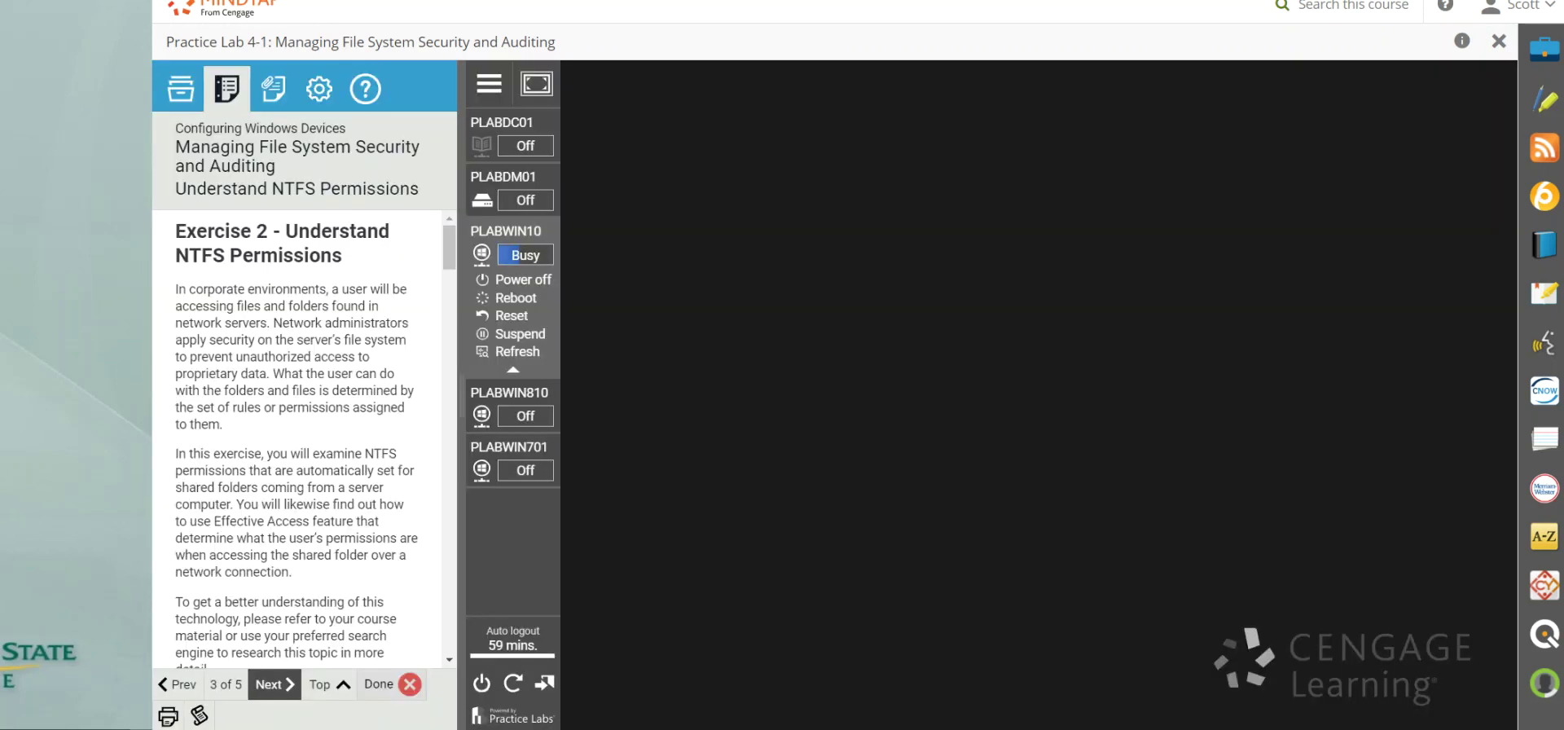
{"action": "scroll", "coordinate": [297, 440], "scroll_direction": "down", "scroll_amount": 15}
{"action": "scroll", "coordinate": [298, 440], "scroll_direction": "down", "scroll_amount": 15}
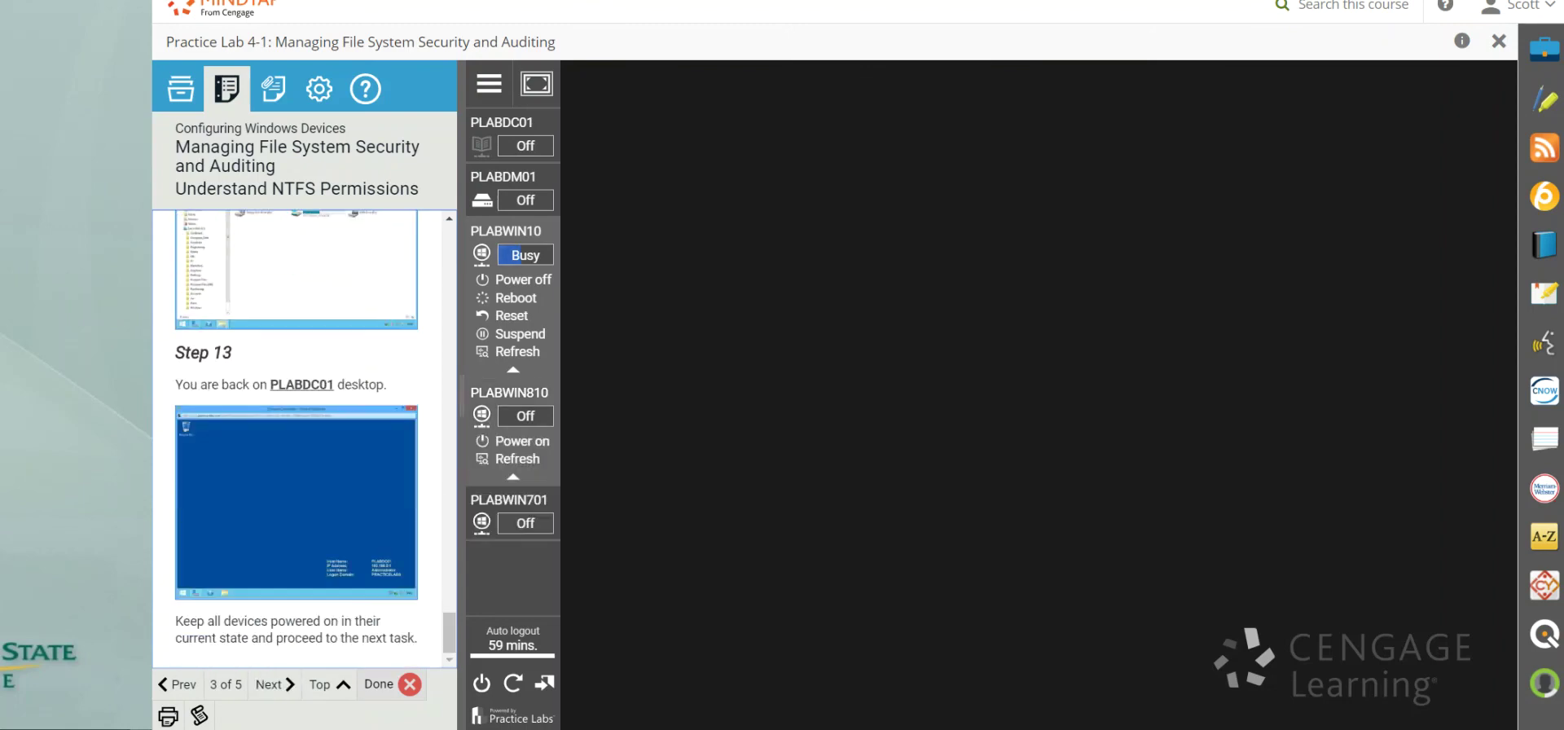
{"action": "mouse_move", "coordinate": [521, 432]}
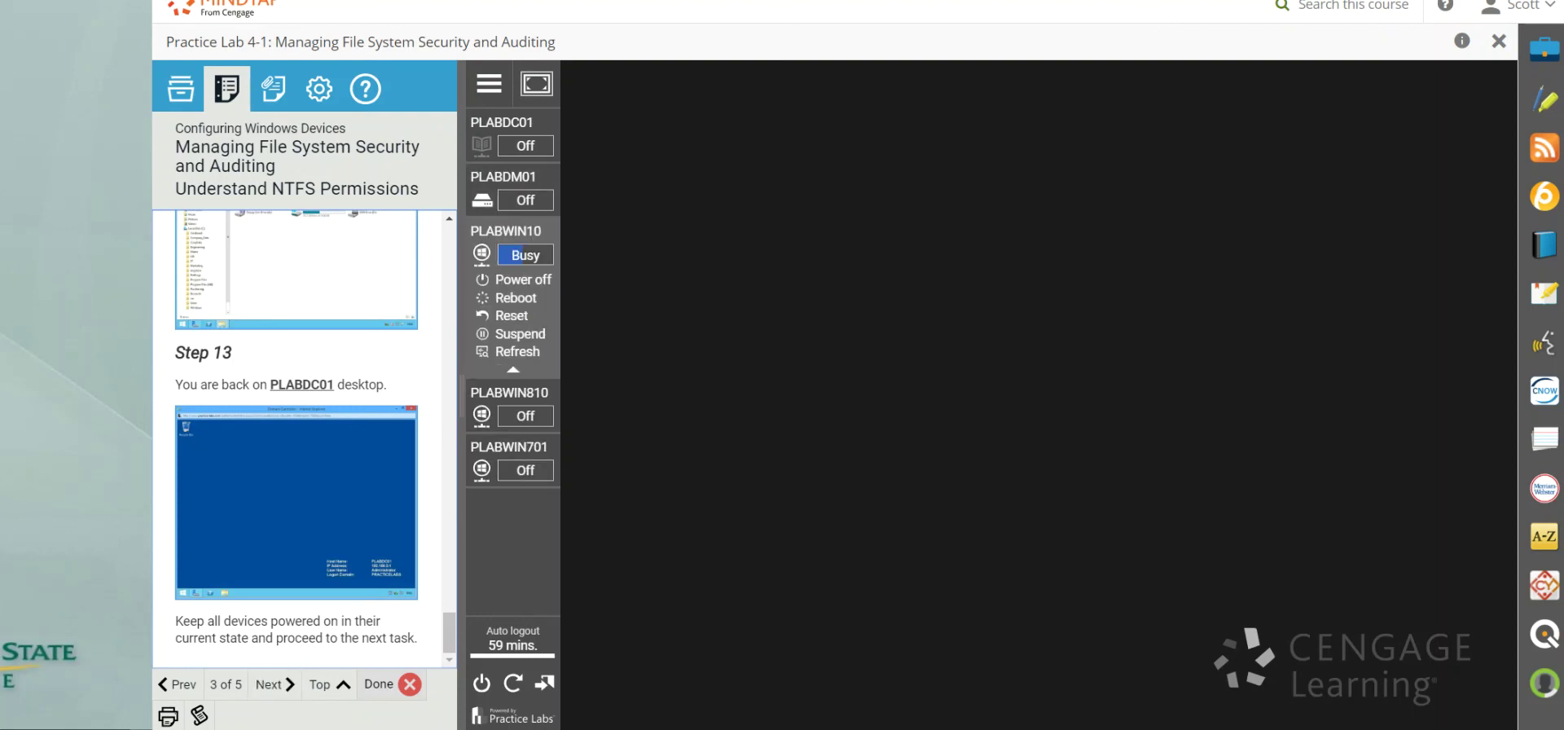
{"action": "left_click", "coordinate": [274, 685]}
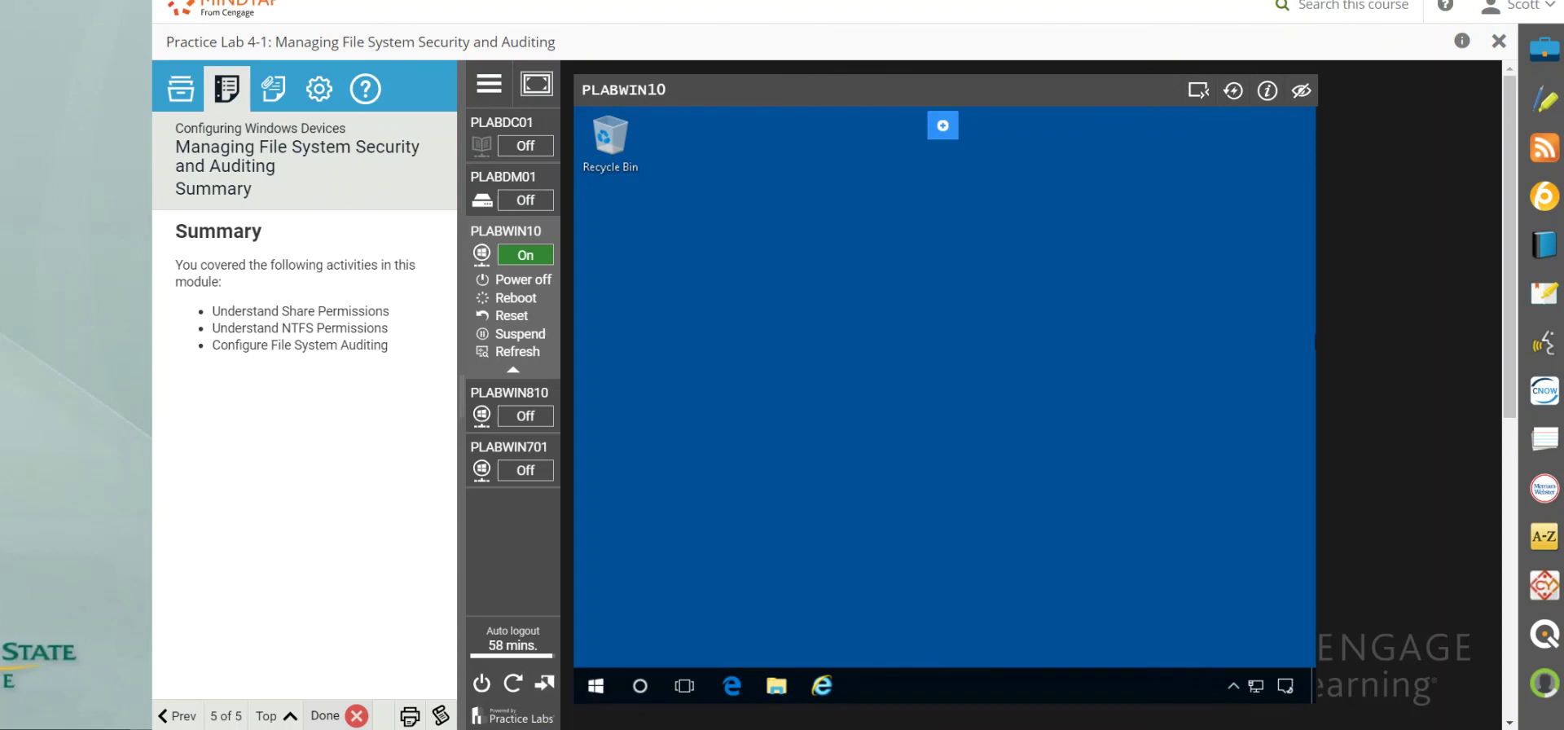
{"action": "left_click", "coordinate": [1499, 41]}
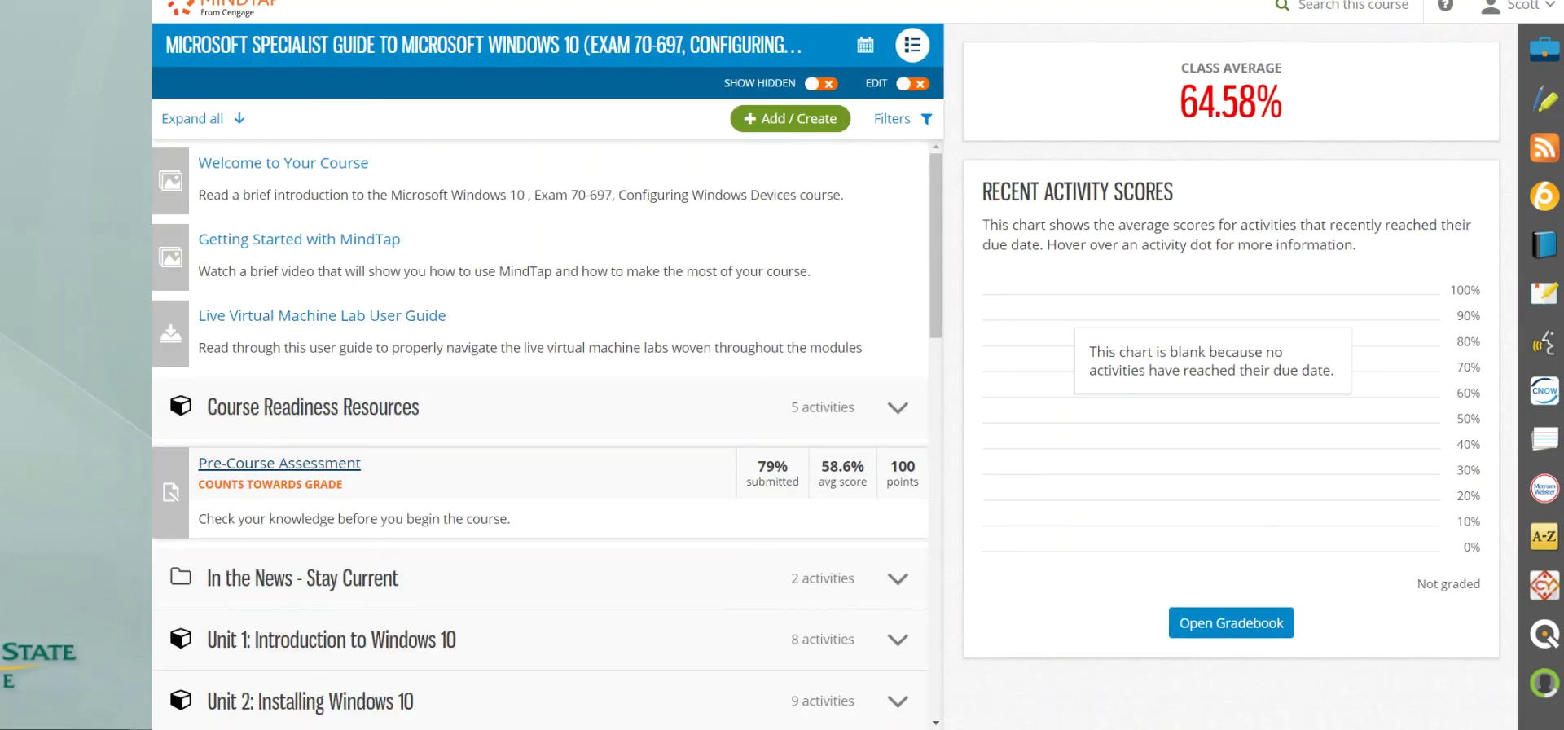